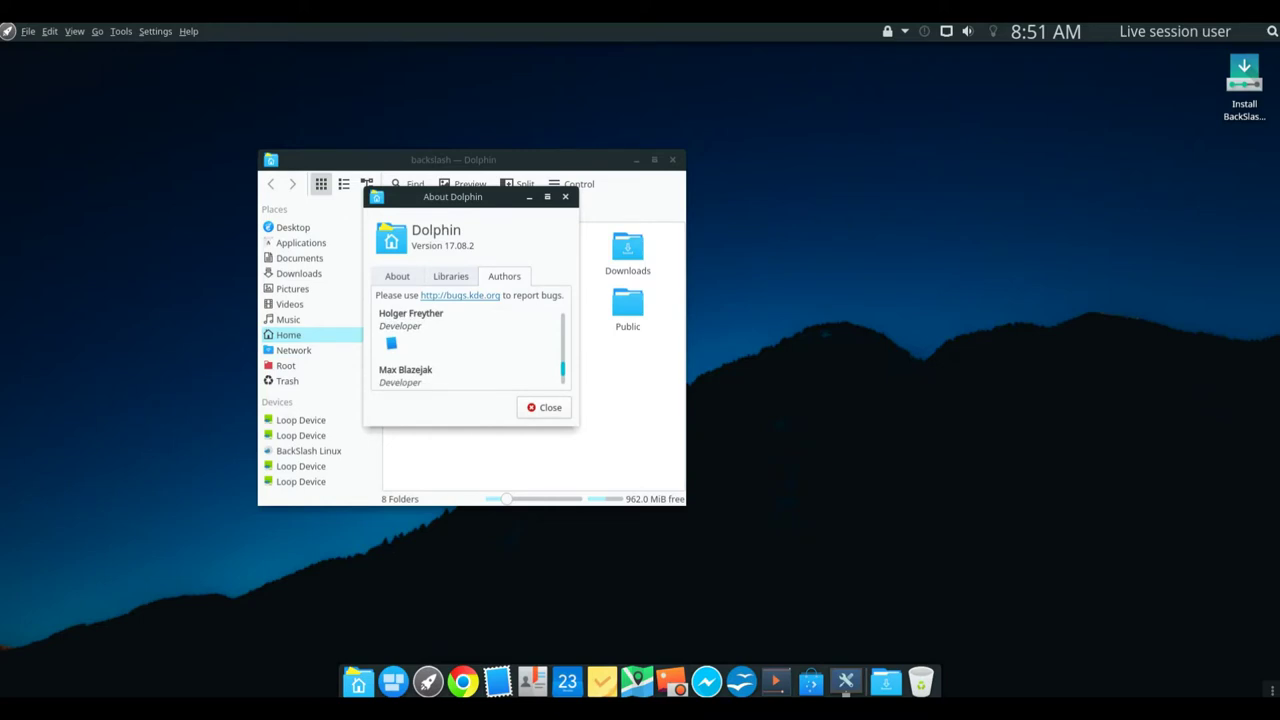
# Step: Read to the end of Dolphin's authors list, and close the About dialog and the file manager
pyautogui.scroll(-1, 470, 350)
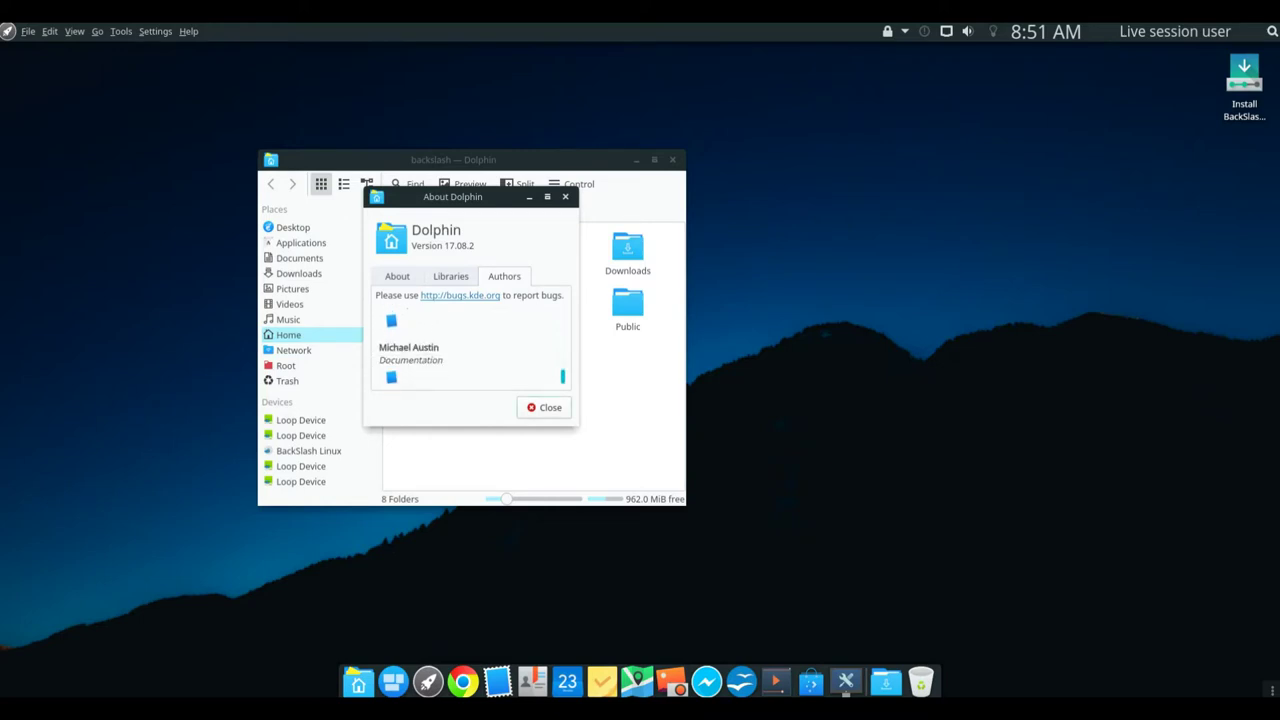
pyautogui.click(544, 407)
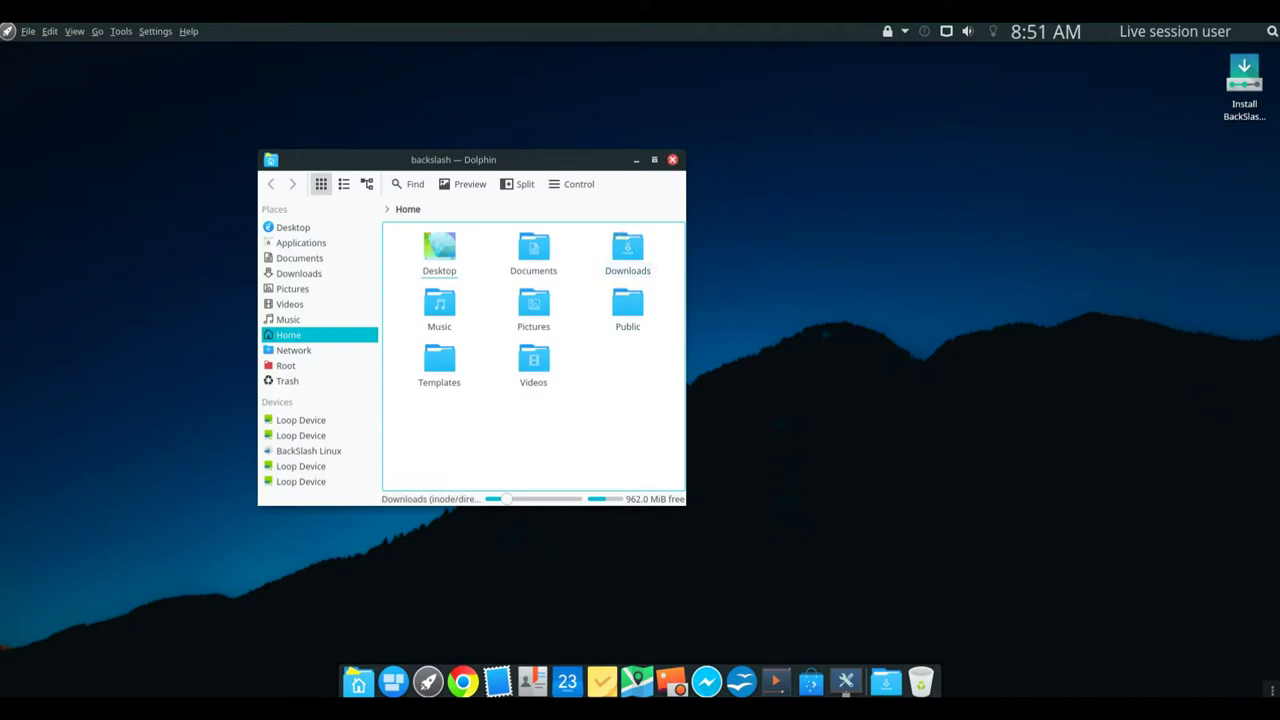
pyautogui.click(672, 159)
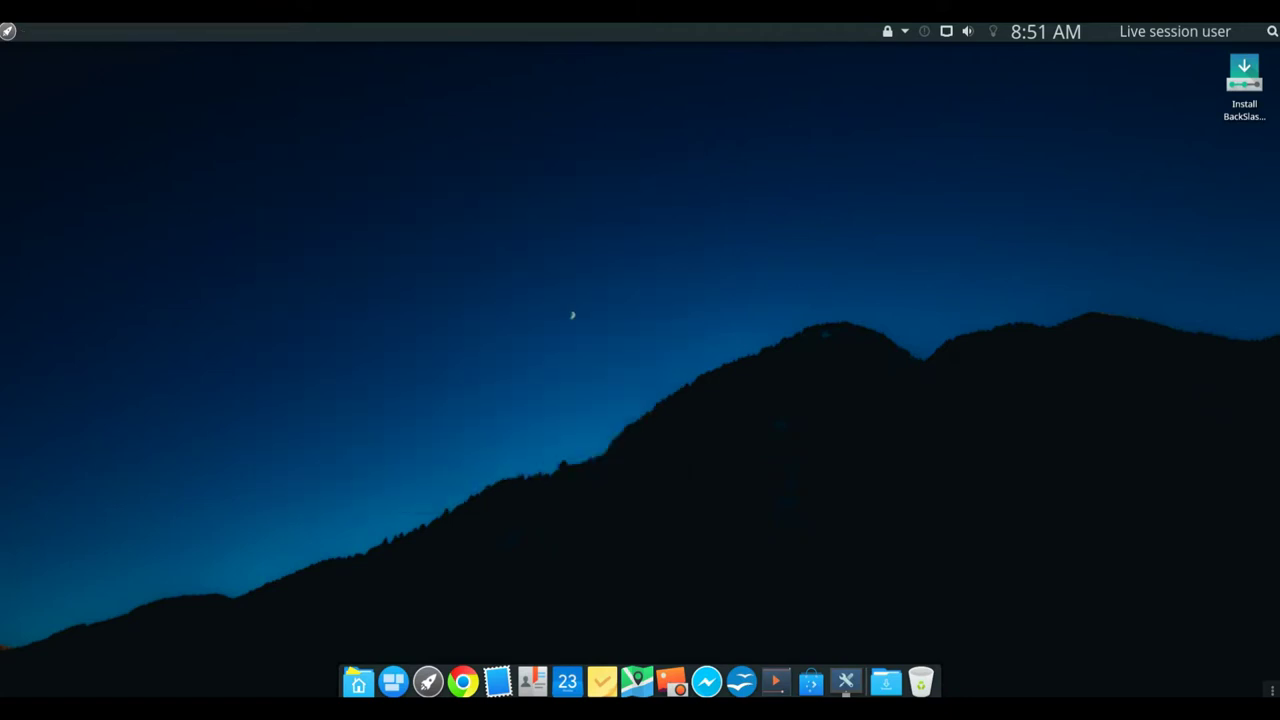
# Step: Open the application launcher and look through the Recent Applications, BackSlash and Graphics categories
pyautogui.press('super')
pyautogui.press('Down')
pyautogui.press('Down')
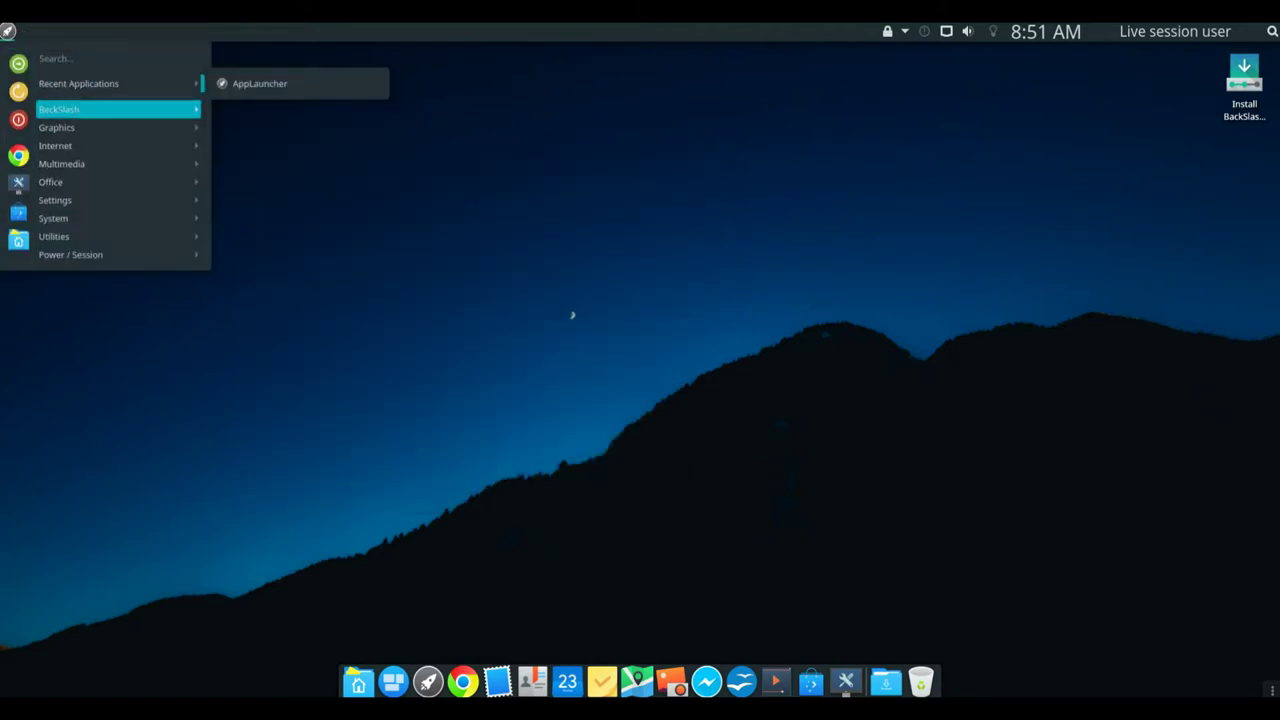
pyautogui.press('Up')
pyautogui.press('Down')
pyautogui.press('Down')
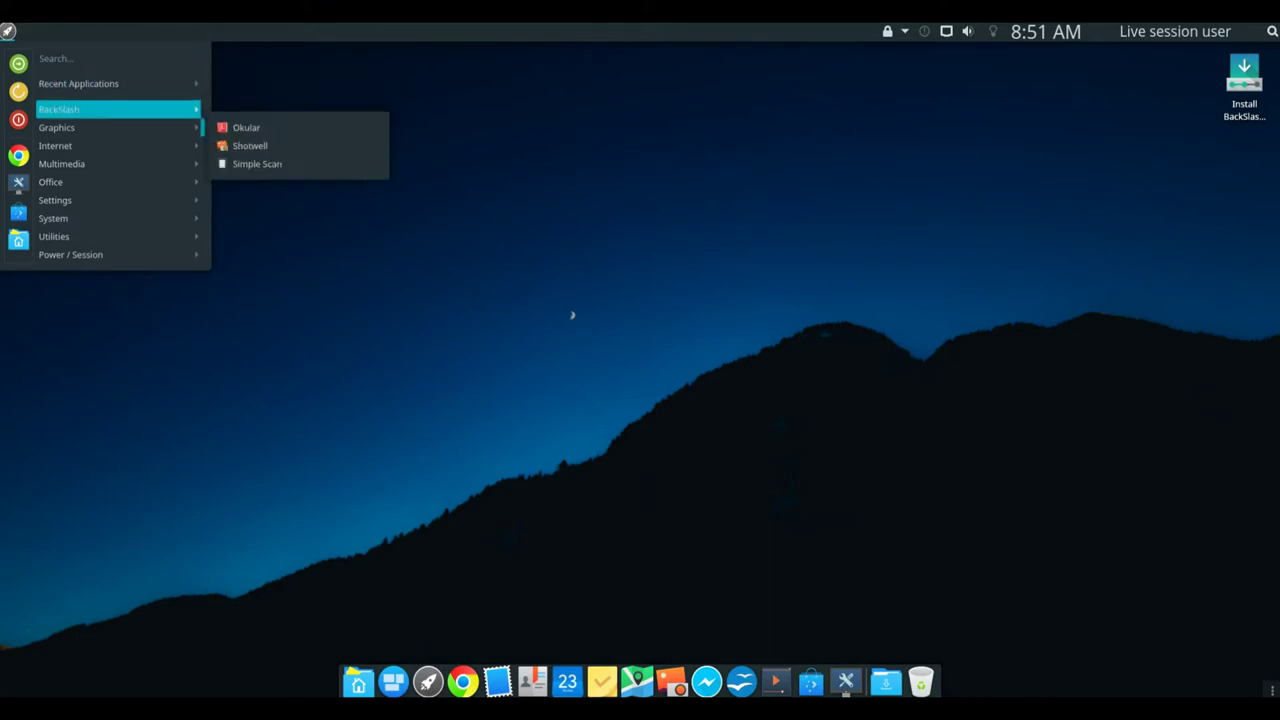
pyautogui.press('Down')
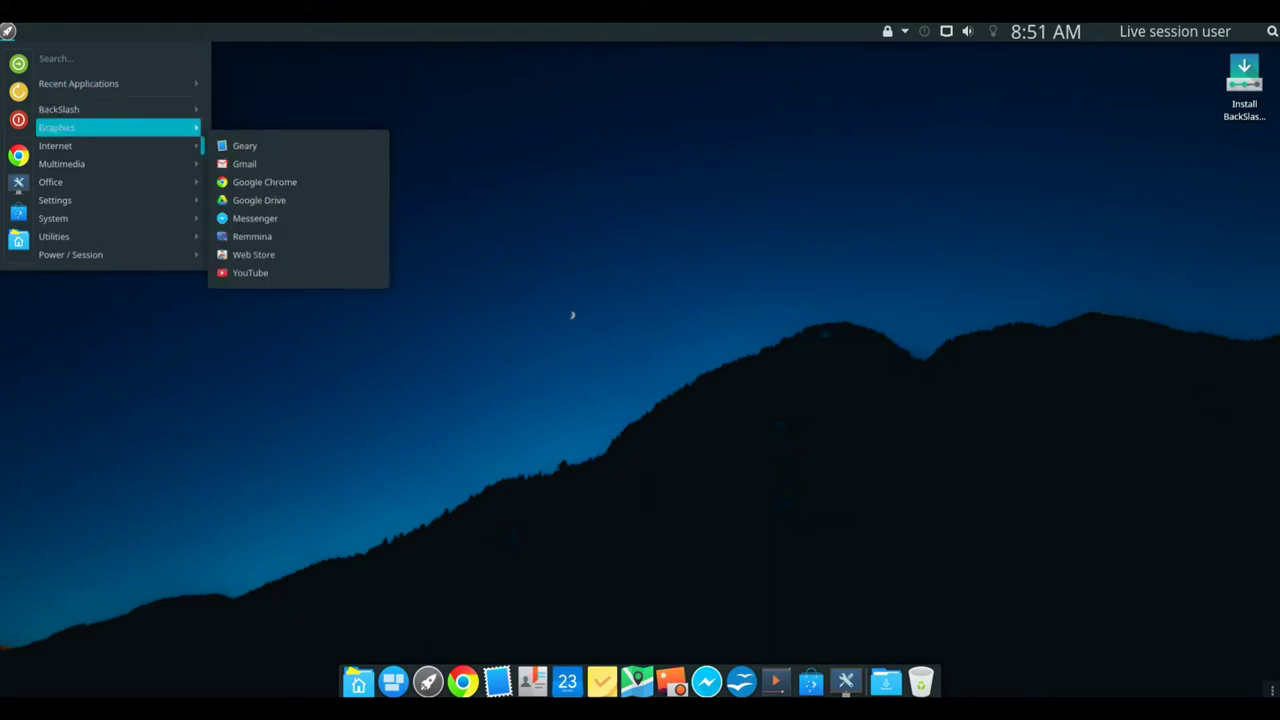
# Step: Look through the applications in the launcher's Internet category, from Geary down to Web Store
pyautogui.press('Down')
pyautogui.press('Right')
pyautogui.press('Down')
pyautogui.press('Down')
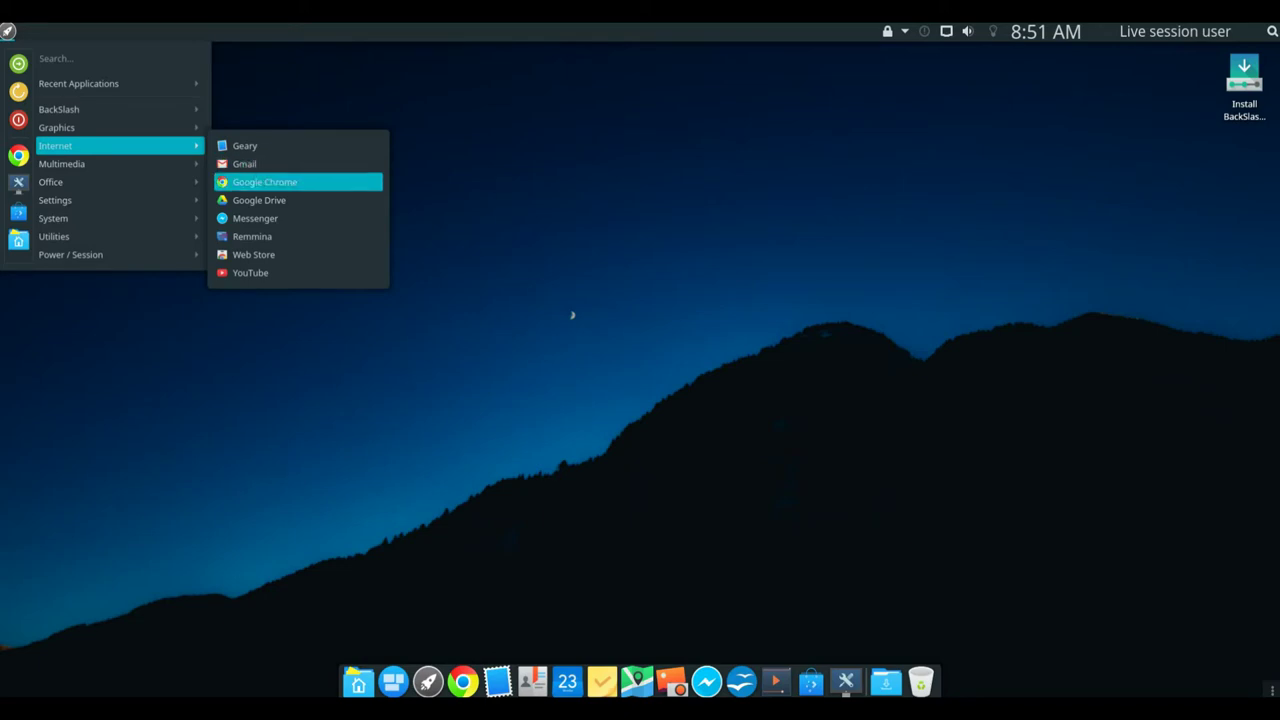
pyautogui.press('Down')
pyautogui.press('Down')
pyautogui.press('Down')
pyautogui.press('Down')
pyautogui.press('Down')
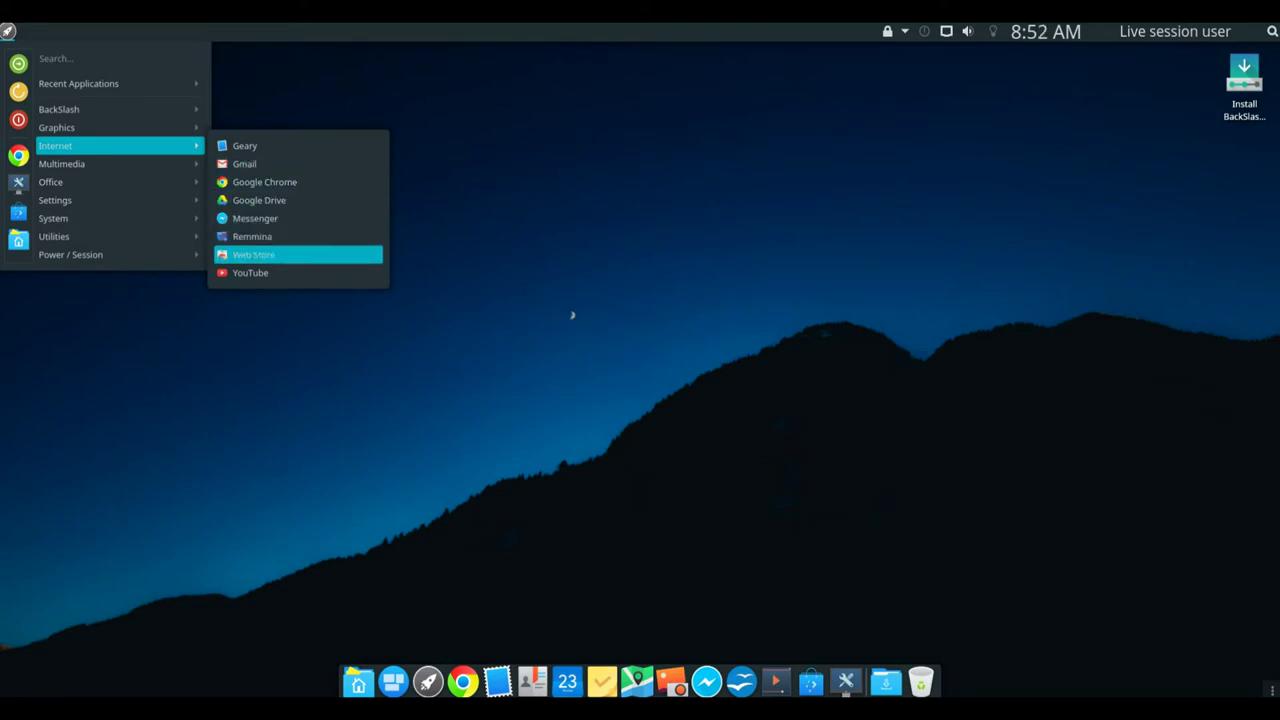
# Step: Move on past Multimedia and review the launcher's Office category, including Calendar, Okular and the OpenOffice 4.1.4 programs
pyautogui.press('Left')
pyautogui.press('Down')
pyautogui.press('Down')
pyautogui.press('Down')
pyautogui.press('Down')
pyautogui.press('Down')
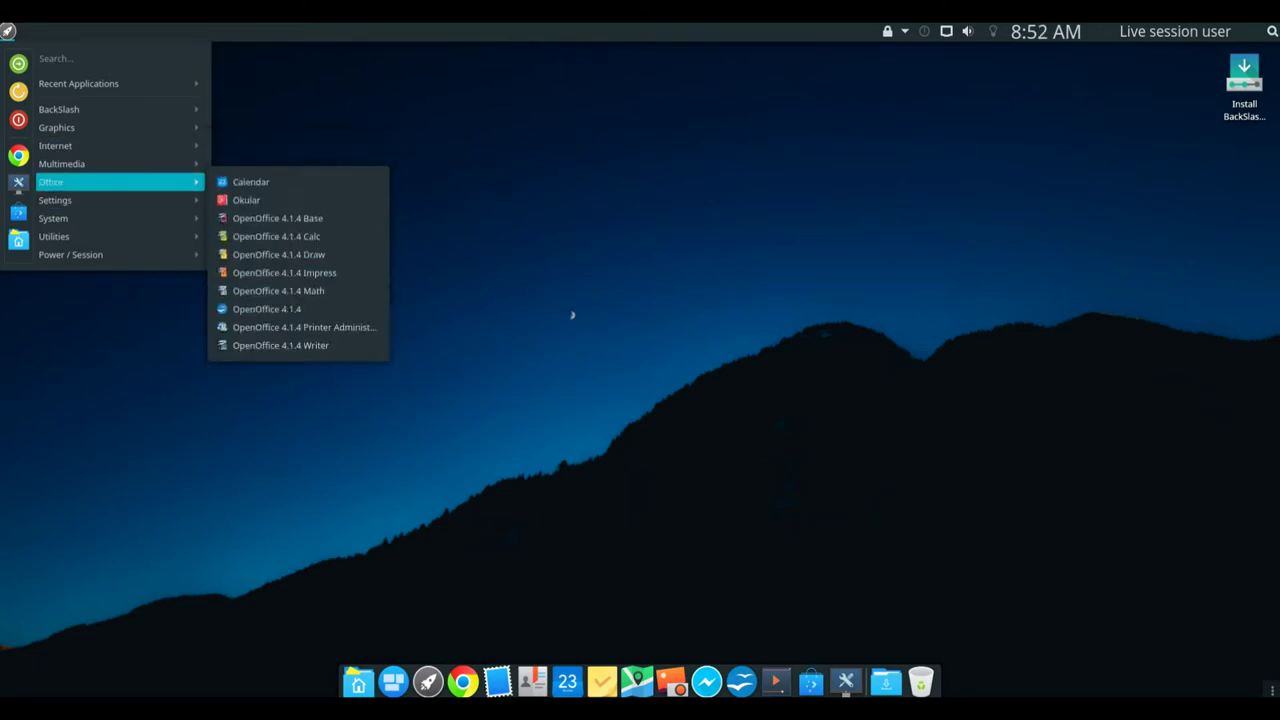
pyautogui.press('Up')
pyautogui.press('Down')
pyautogui.press('Right')
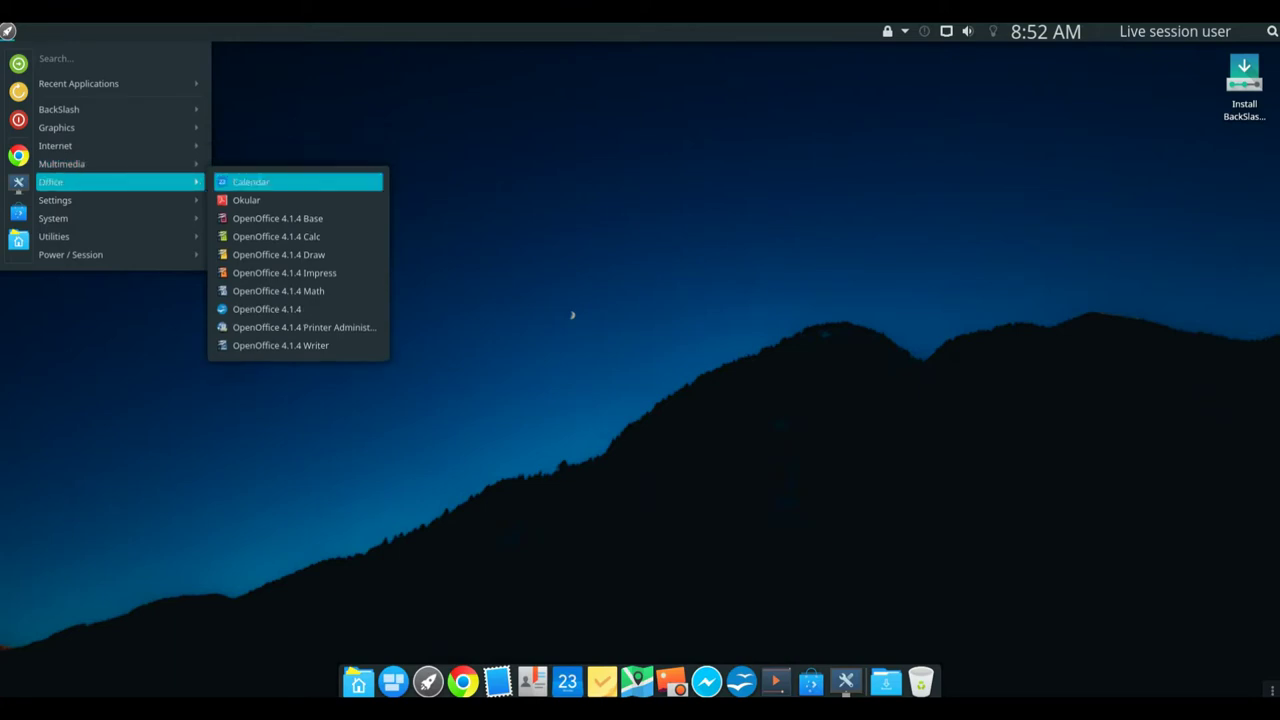
pyautogui.press('Down')
pyautogui.press('Down')
pyautogui.press('Down')
pyautogui.press('Down')
pyautogui.press('Down')
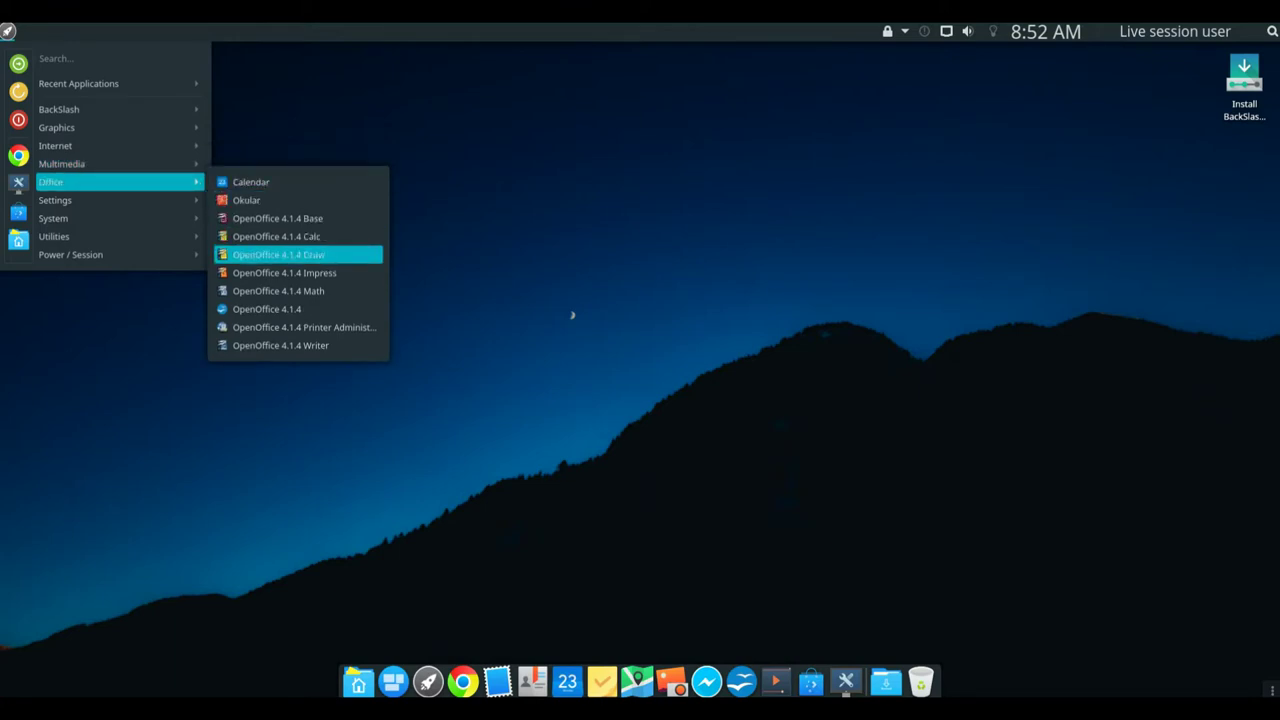
pyautogui.press('Down')
pyautogui.press('Down')
pyautogui.press('Down')
pyautogui.press('Down')
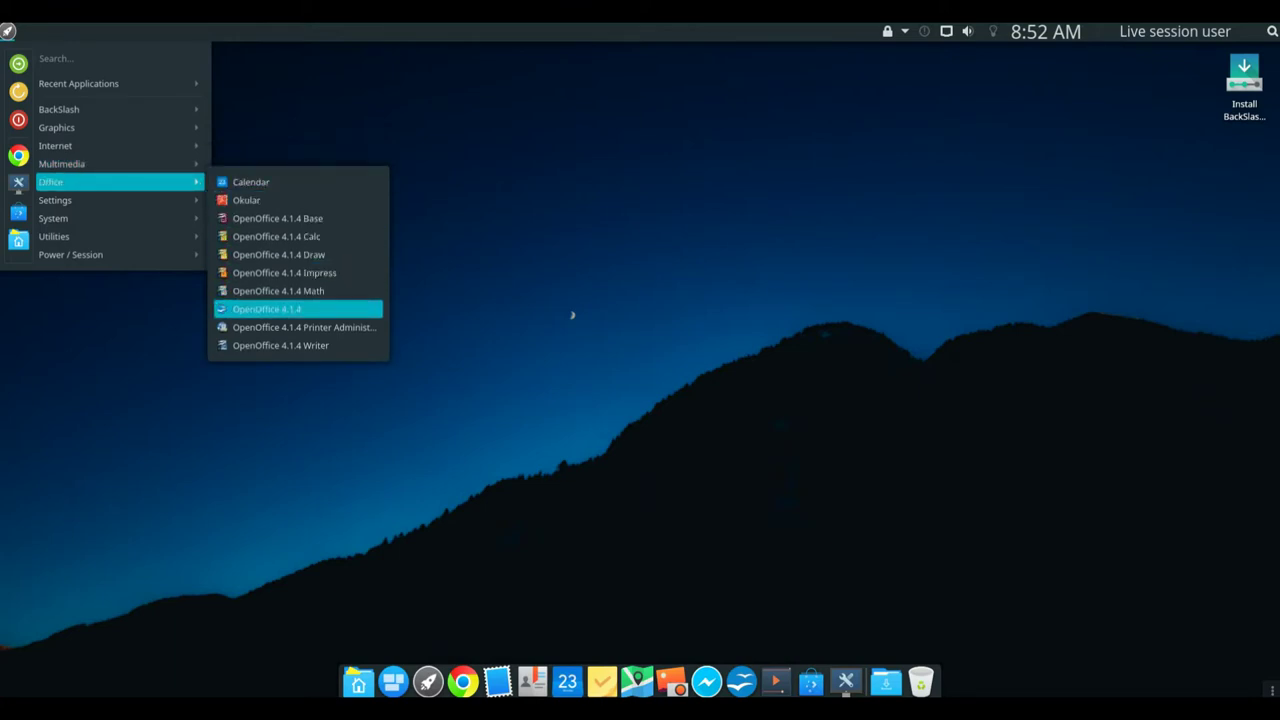
pyautogui.press('Up')
pyautogui.press('Up')
pyautogui.press('Up')
# Step: Review the tools in the launcher's Settings category, such as Backups, Fingerprint GUI and GParted
pyautogui.press('Left')
pyautogui.press('Down')
pyautogui.press('Right')
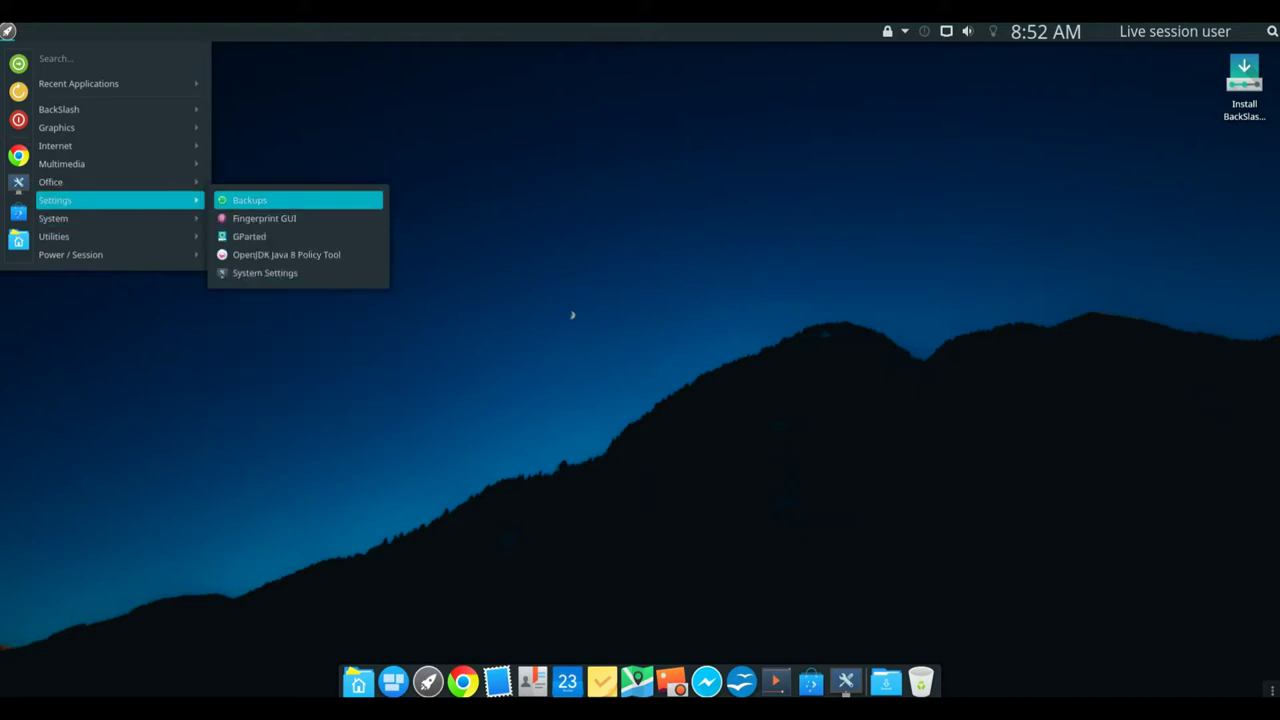
pyautogui.press('Down')
pyautogui.press('Down')
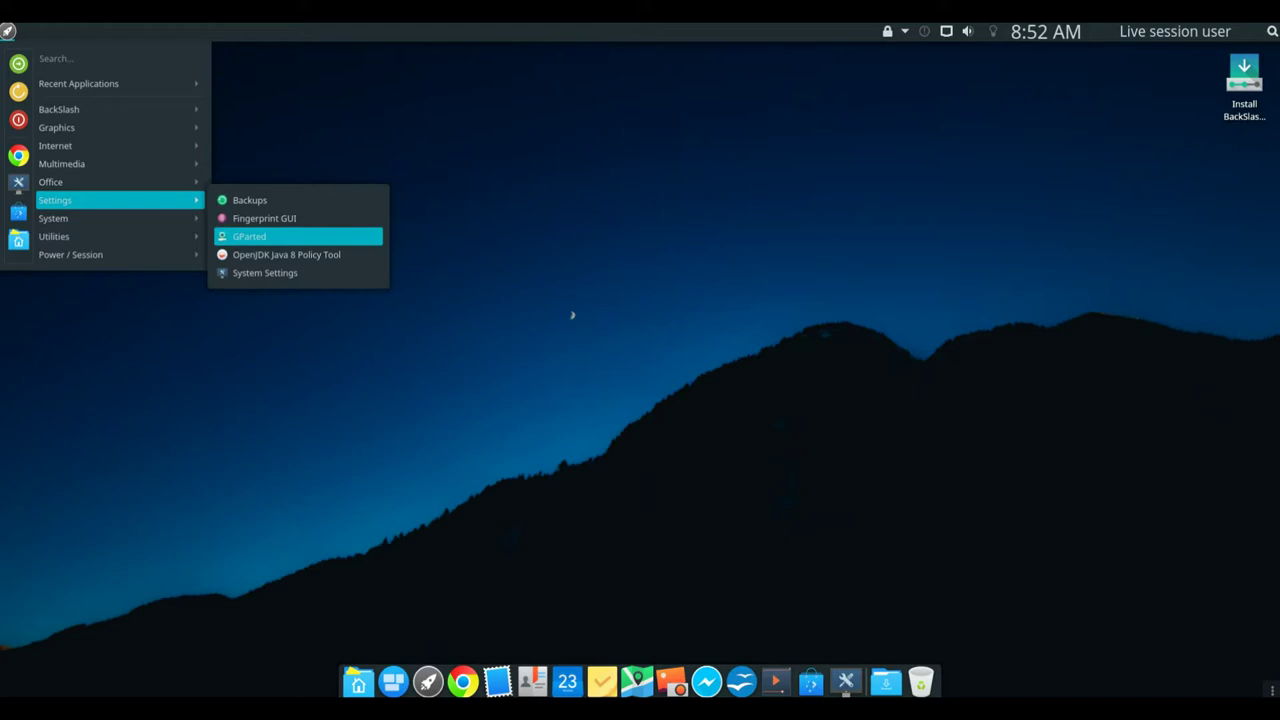
pyautogui.press('Down')
pyautogui.press('Down')
# Step: Review the programs in the launcher's System category, including GParted, Info Center and the BackSlash installer
pyautogui.press('Left')
pyautogui.press('Down')
pyautogui.press('Right')
pyautogui.press('Down')
pyautogui.press('Down')
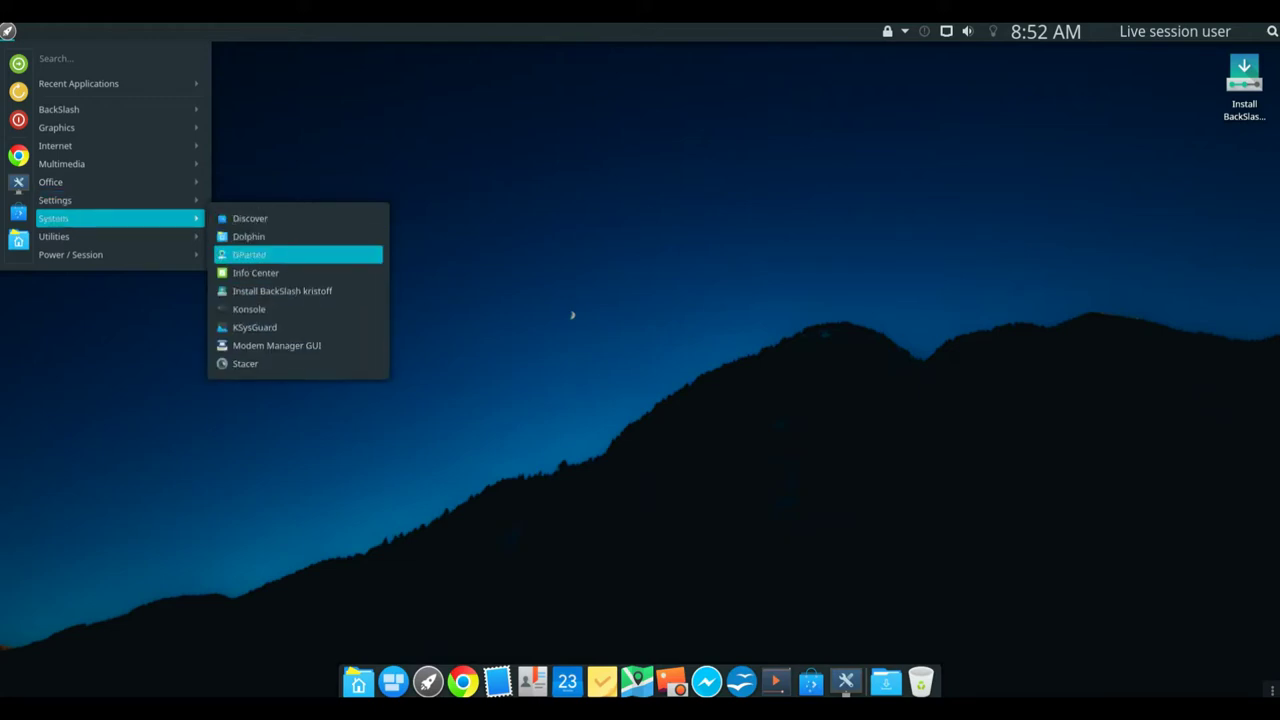
pyautogui.press('Down')
pyautogui.press('Down')
pyautogui.press('Down')
pyautogui.press('Down')
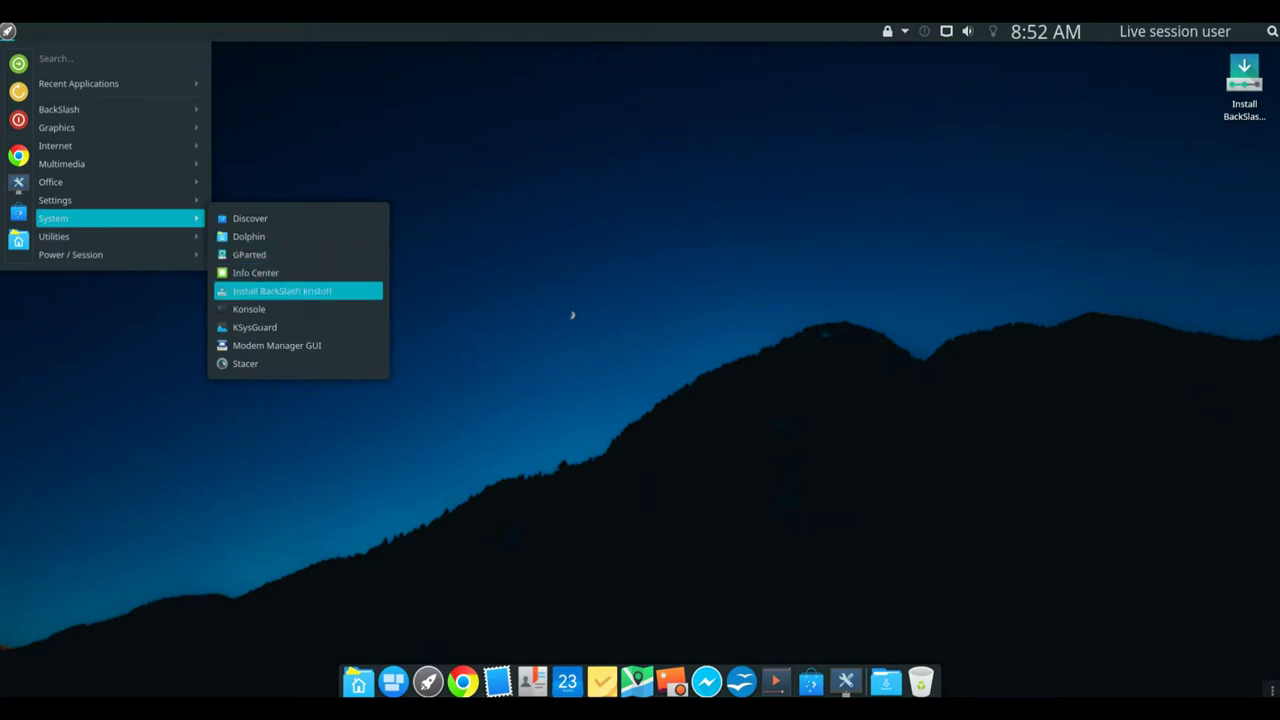
pyautogui.press('Down')
pyautogui.press('Down')
# Step: Review all programs in the launcher's Utilities category, from AppLauncher and Ark to Notes and Spectacle
pyautogui.press('Left')
pyautogui.press('Down')
pyautogui.press('Down')
pyautogui.press('Up')
pyautogui.press('Right')
pyautogui.press('Down')
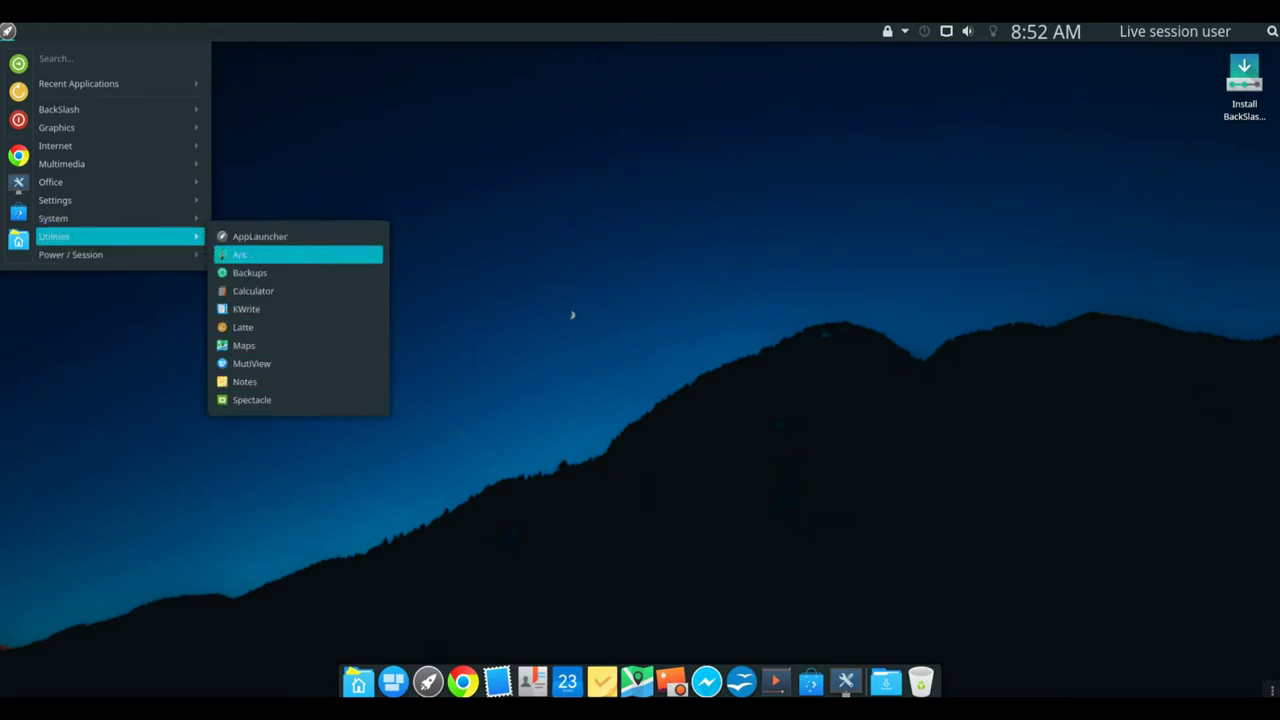
pyautogui.press('Down')
pyautogui.press('Down')
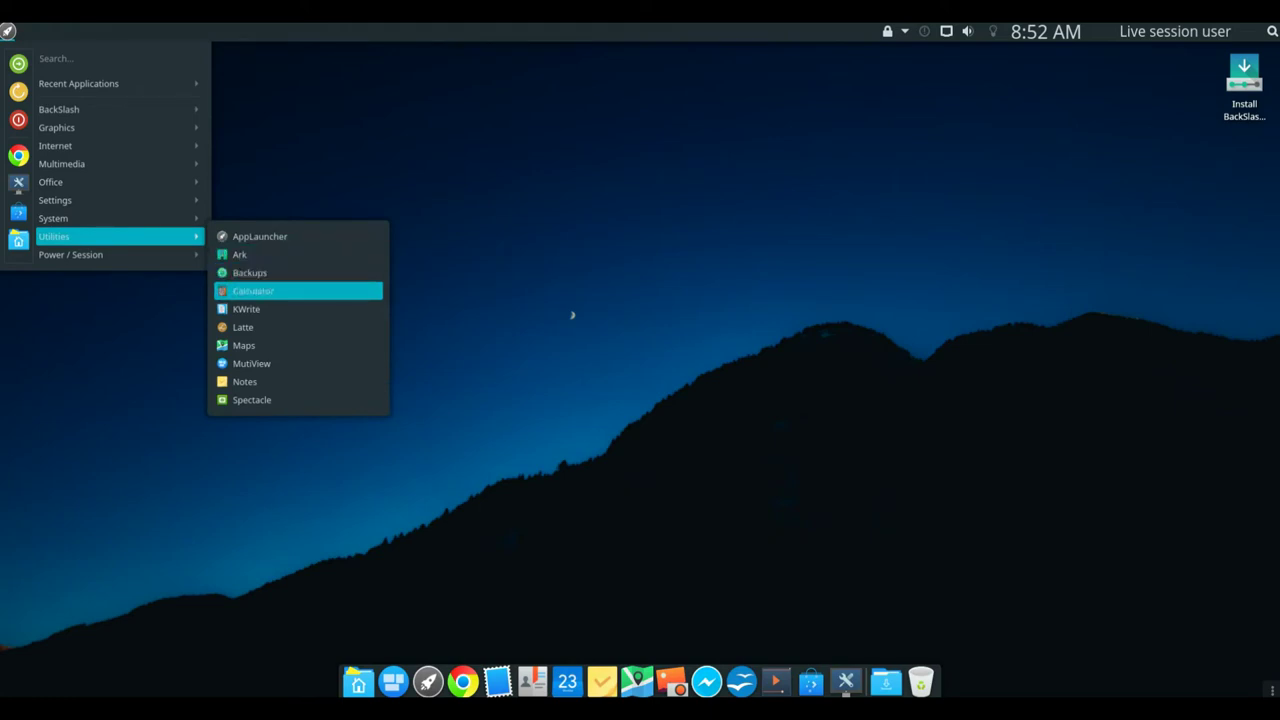
pyautogui.press('Down')
pyautogui.press('Down')
pyautogui.press('Down')
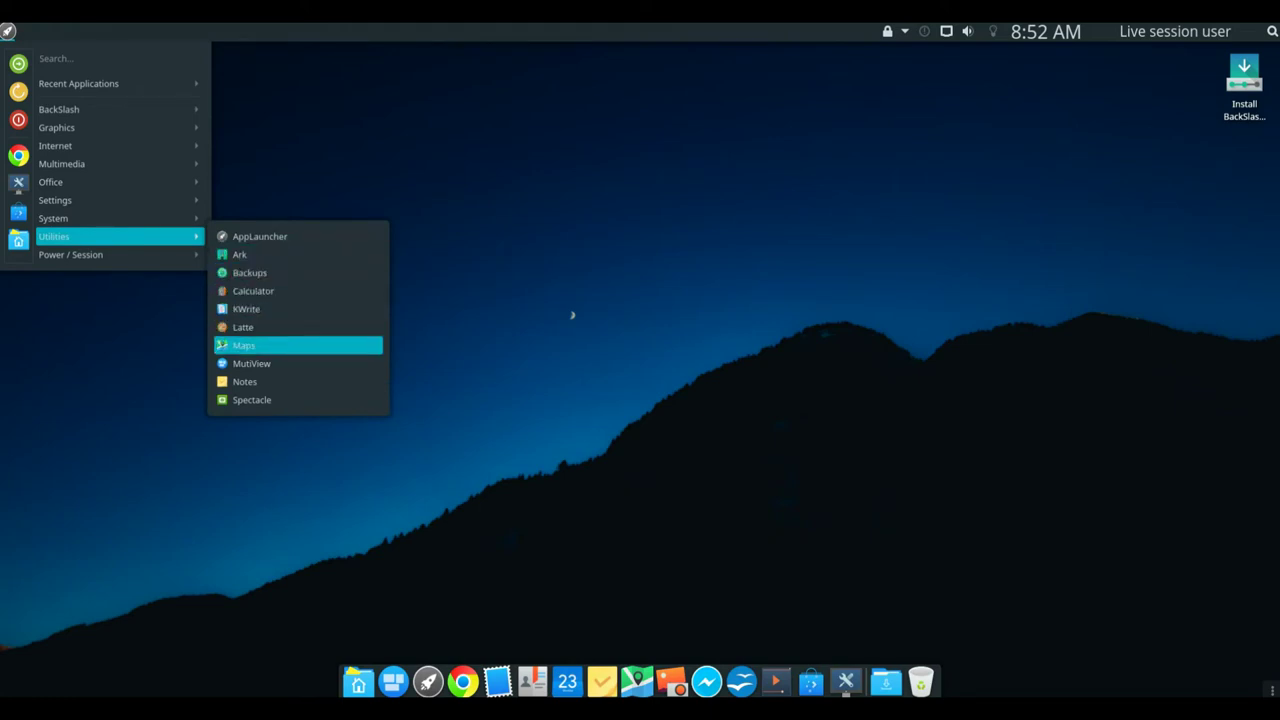
pyautogui.press('Down')
pyautogui.press('Down')
pyautogui.press('Down')
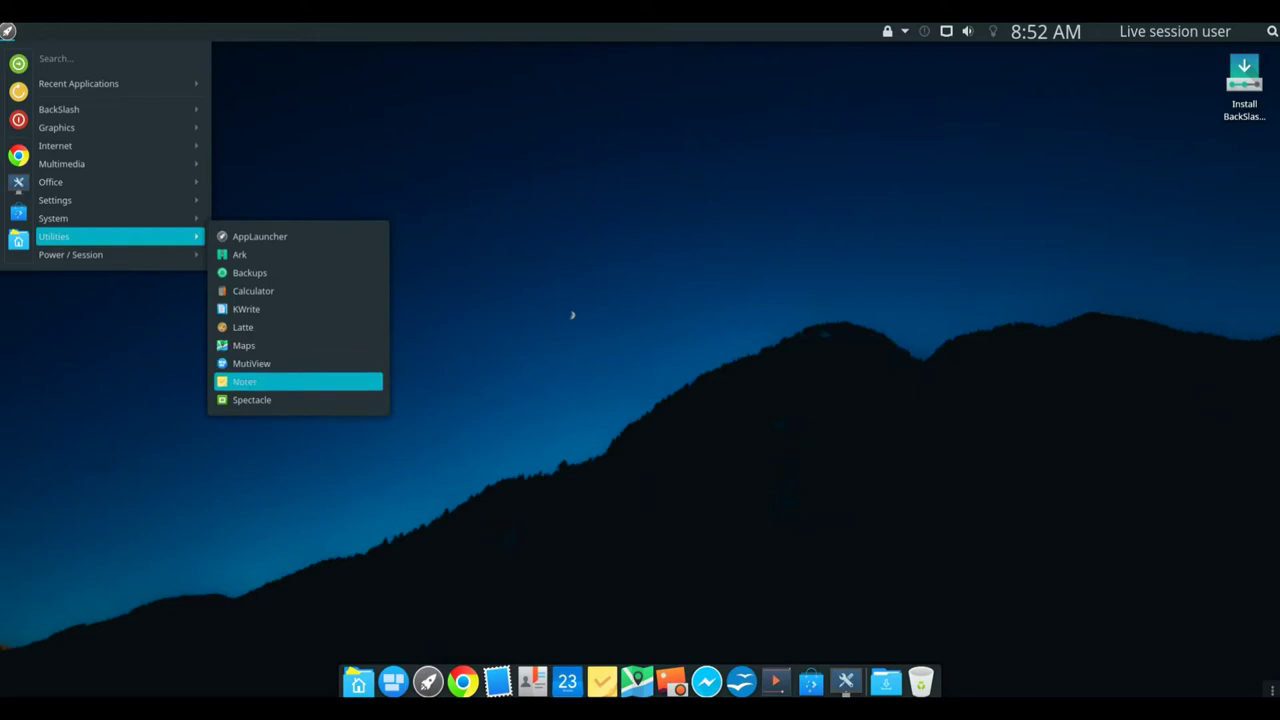
pyautogui.press('Down')
pyautogui.press('Down')
pyautogui.press('Down')
pyautogui.press('Down')
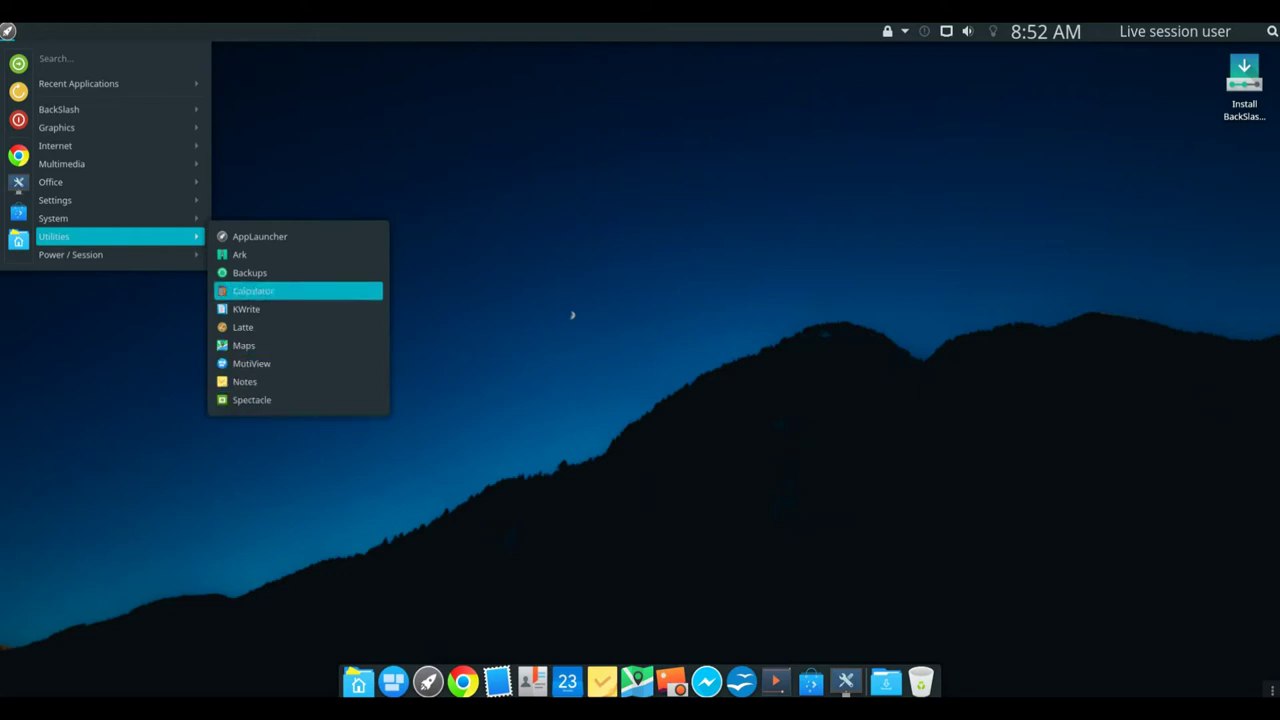
# Step: Review the Power / Session options in the launcher, such as Lock, Logout, Save Session and Switch User
pyautogui.press('Left')
pyautogui.press('Down')
pyautogui.press('Right')
pyautogui.press('Down')
pyautogui.press('Down')
pyautogui.press('Down')
pyautogui.press('Down')
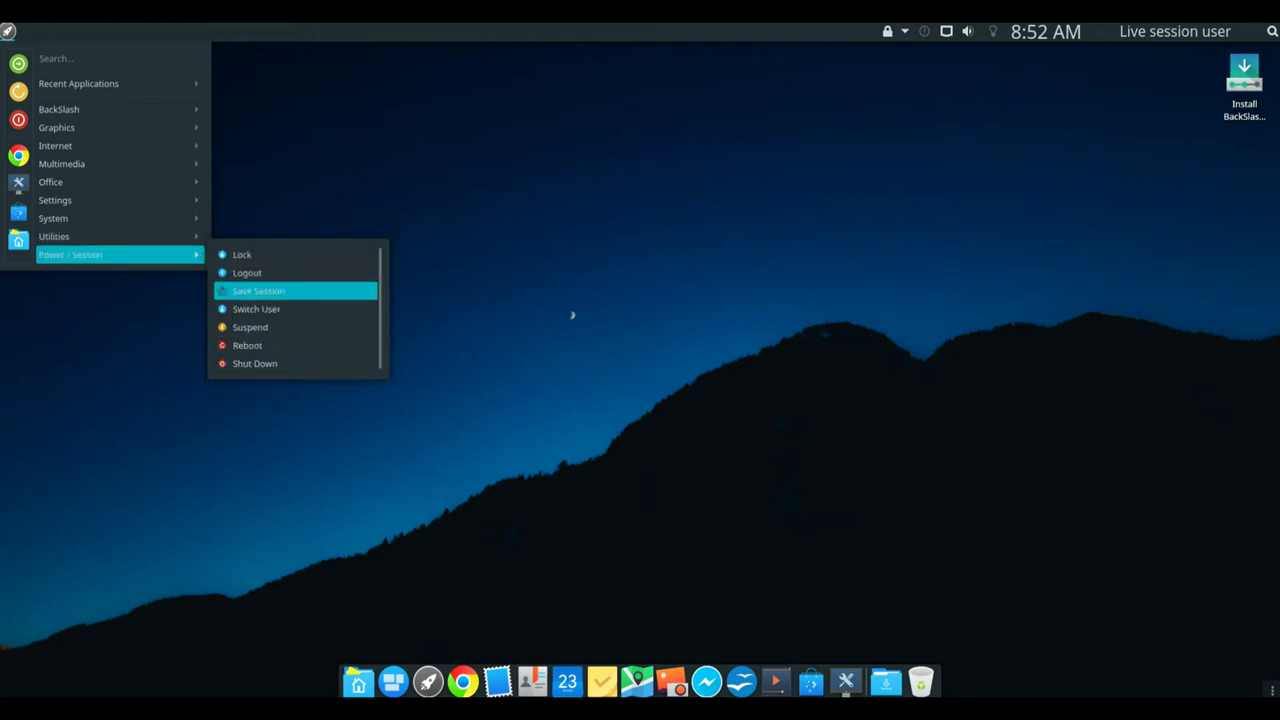
pyautogui.press('Down')
pyautogui.press('Down')
pyautogui.press('Up')
# Step: Leave the power options and open System Settings from the launcher's favorites
pyautogui.press('Left')
pyautogui.press('Up')
pyautogui.press('Up')
pyautogui.press('Left')
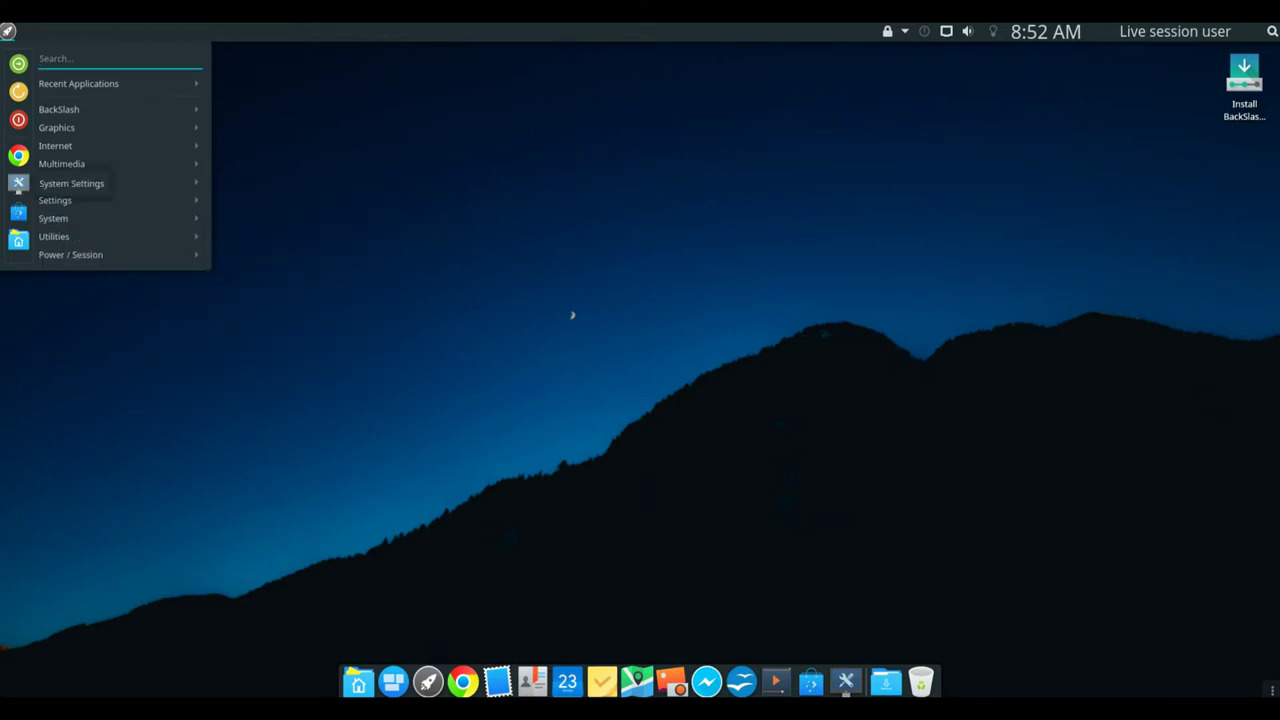
pyautogui.press('Return')
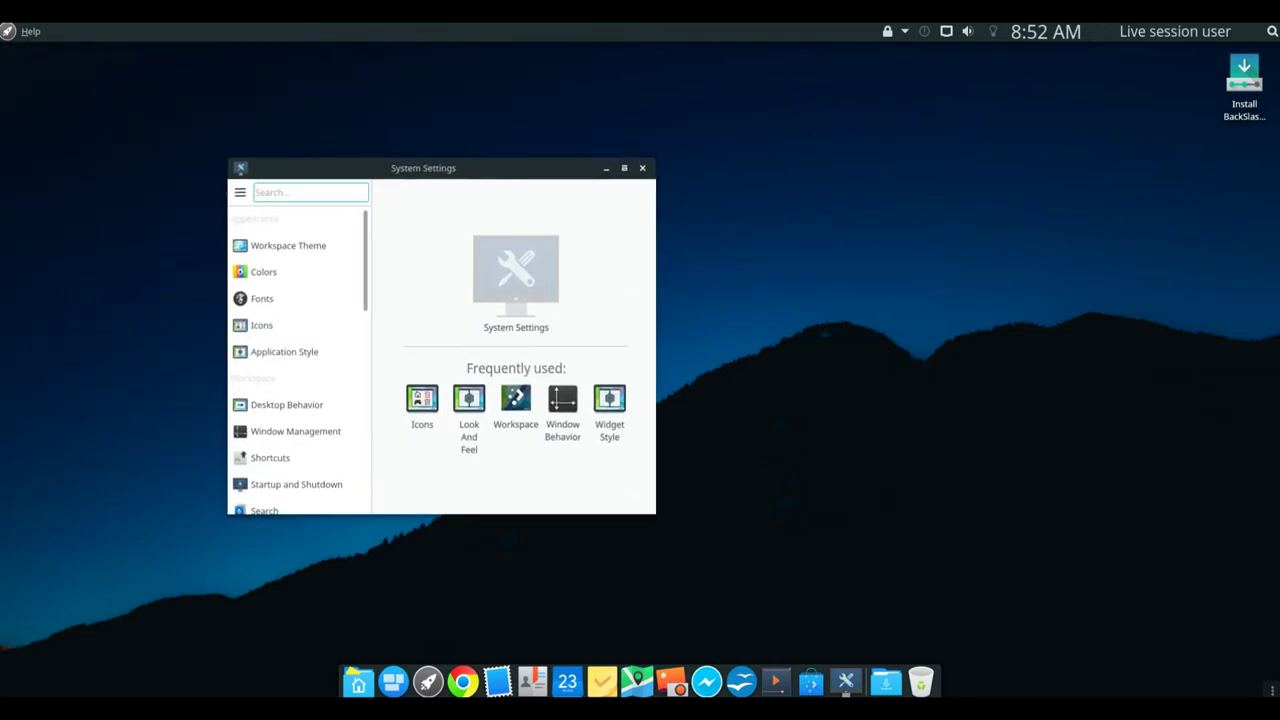
# Step: View the Workspace Theme settings: Look And Feel, Desktop Theme, Cursor Theme and Splash Screen
pyautogui.click(282, 246)
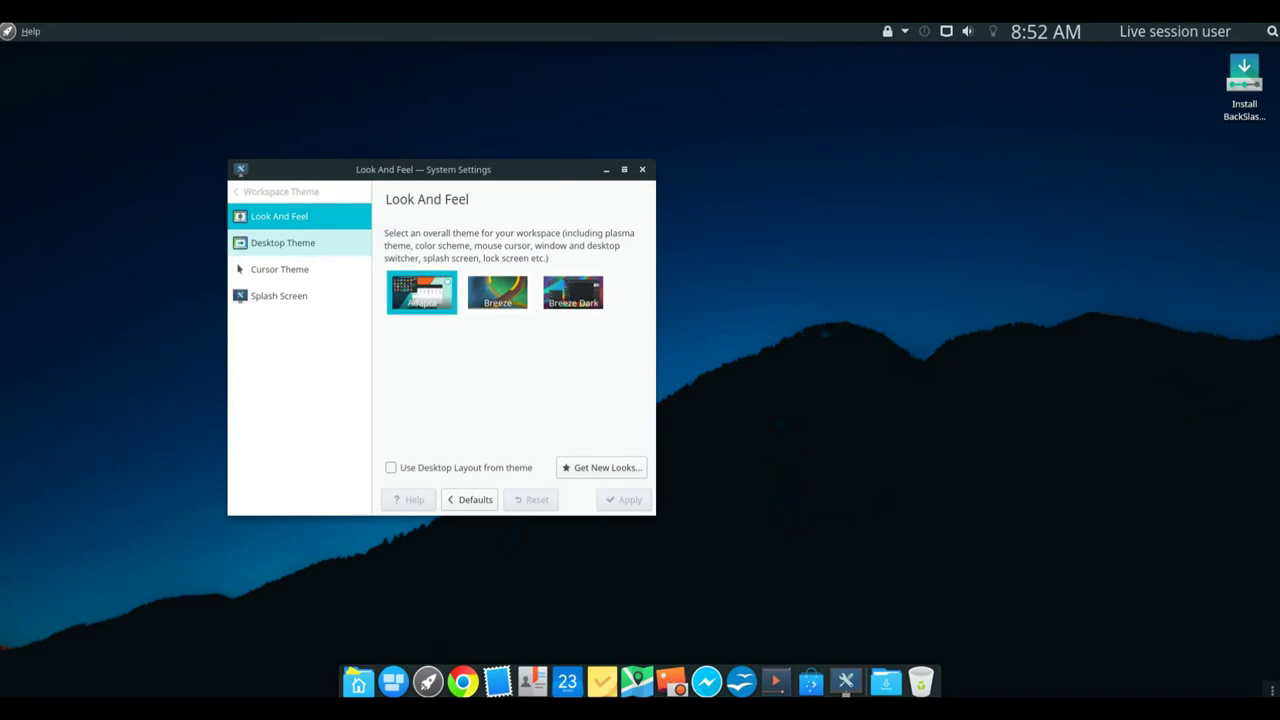
pyautogui.click(283, 242)
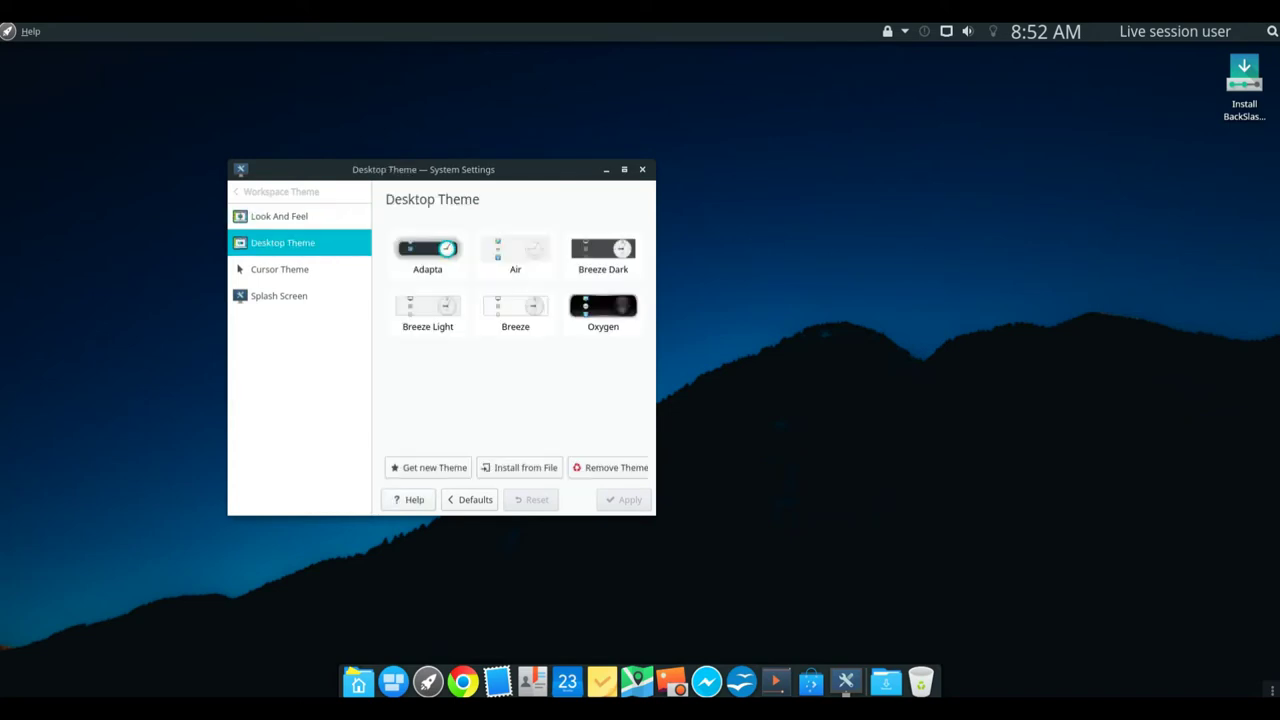
pyautogui.click(279, 269)
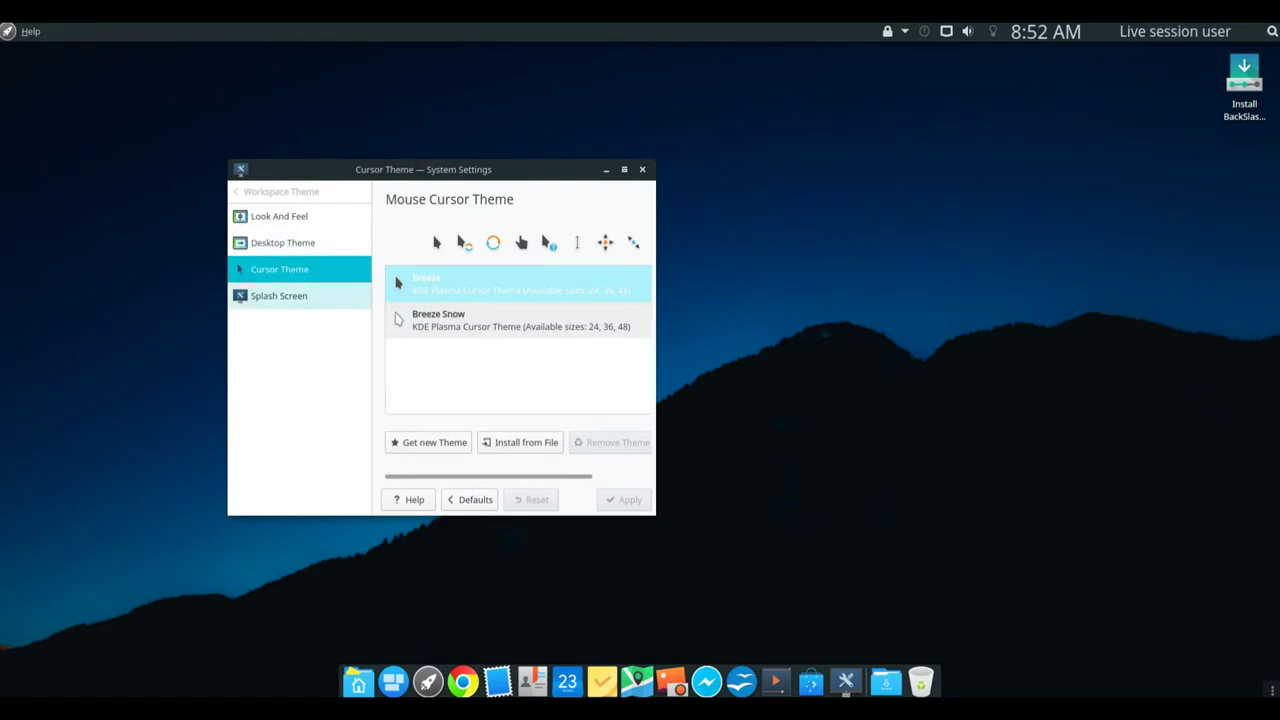
pyautogui.click(279, 295)
pyautogui.click(275, 191)
# Step: View the color scheme, font and icon theme settings, returning to the main settings list
pyautogui.click(263, 273)
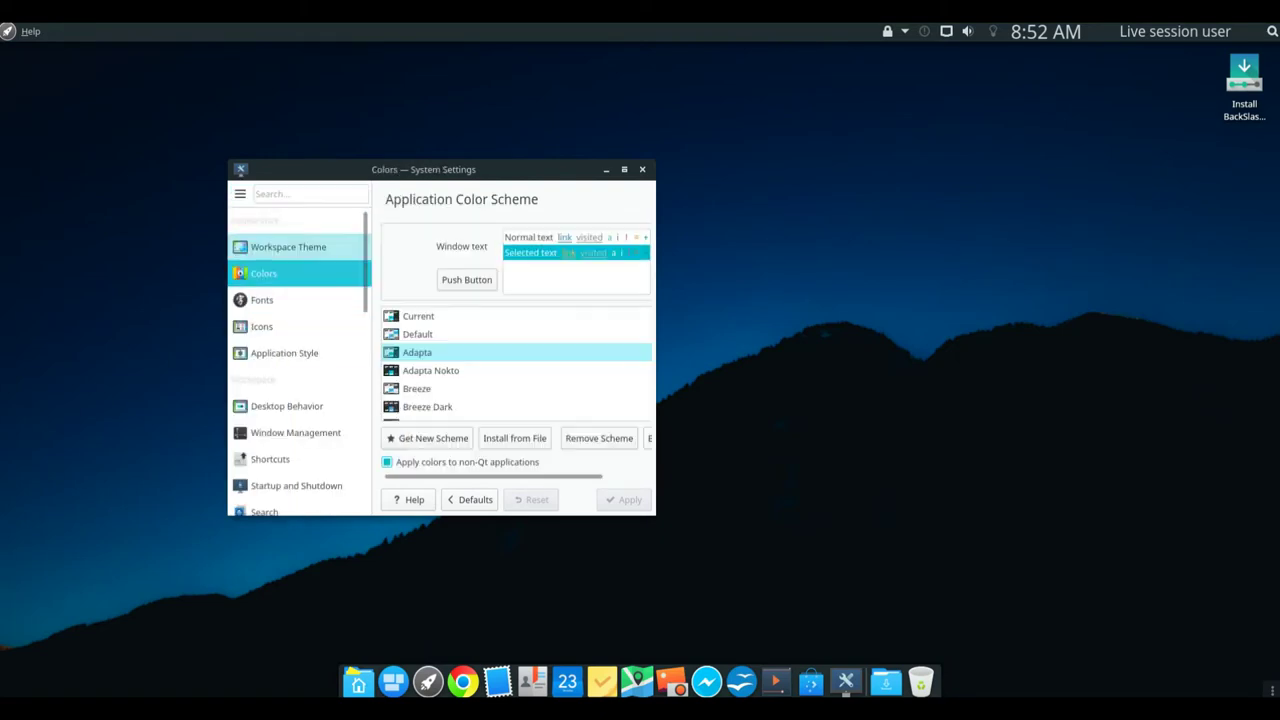
pyautogui.click(262, 299)
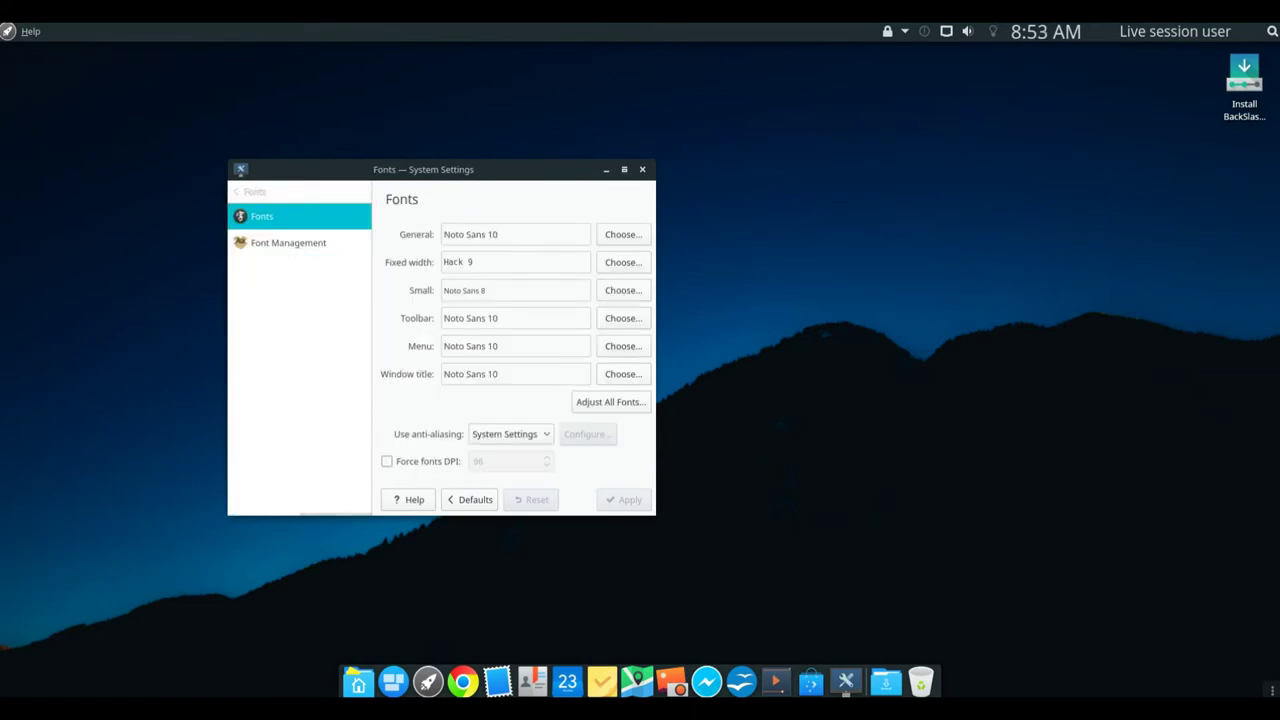
pyautogui.click(250, 191)
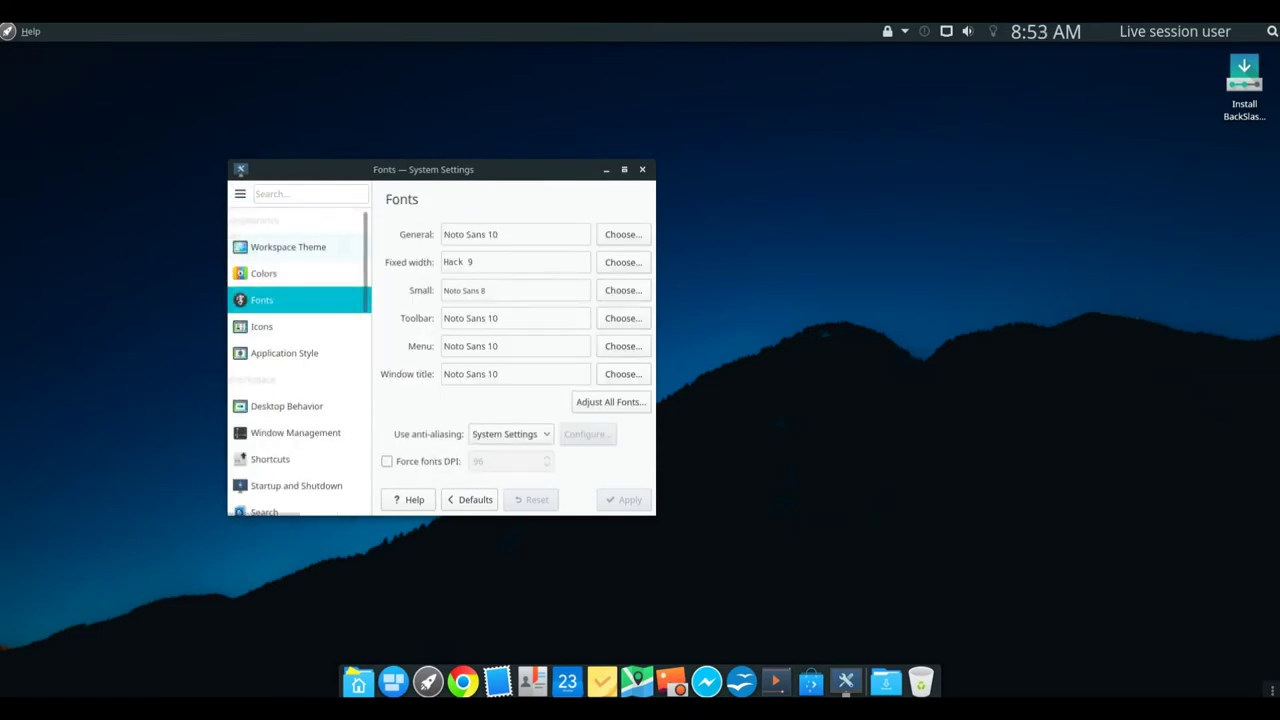
pyautogui.click(262, 326)
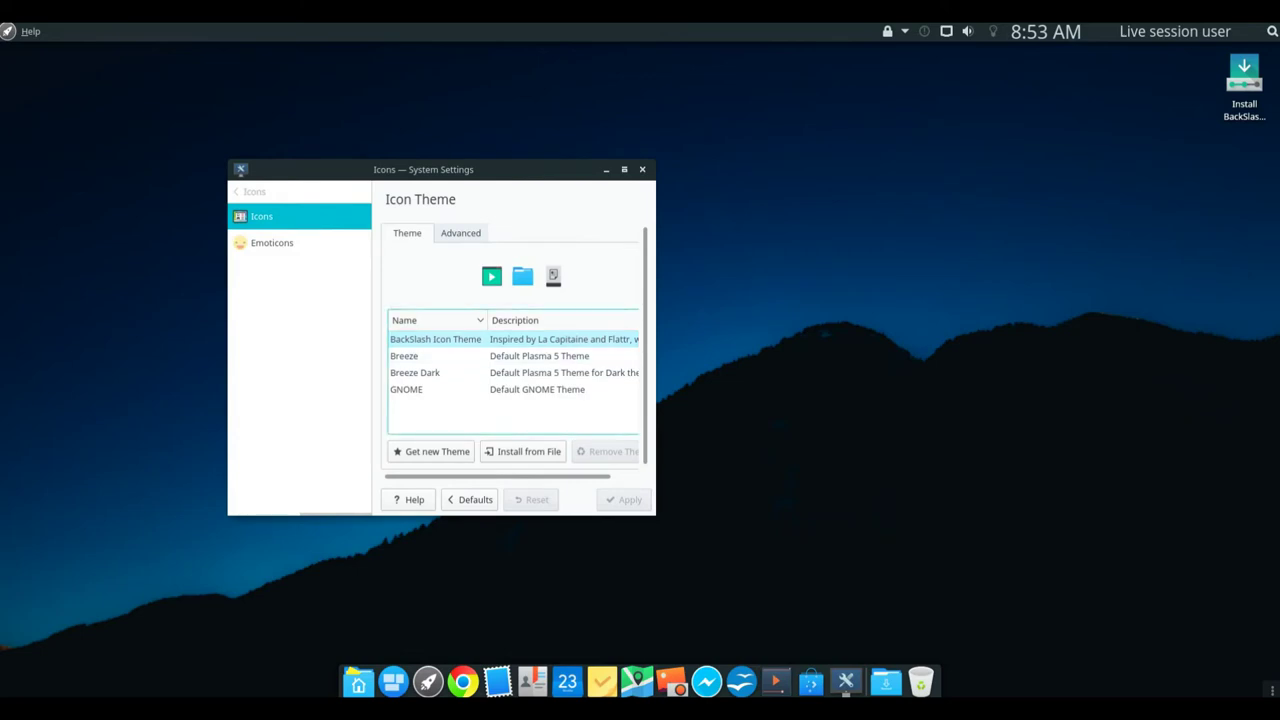
pyautogui.click(250, 191)
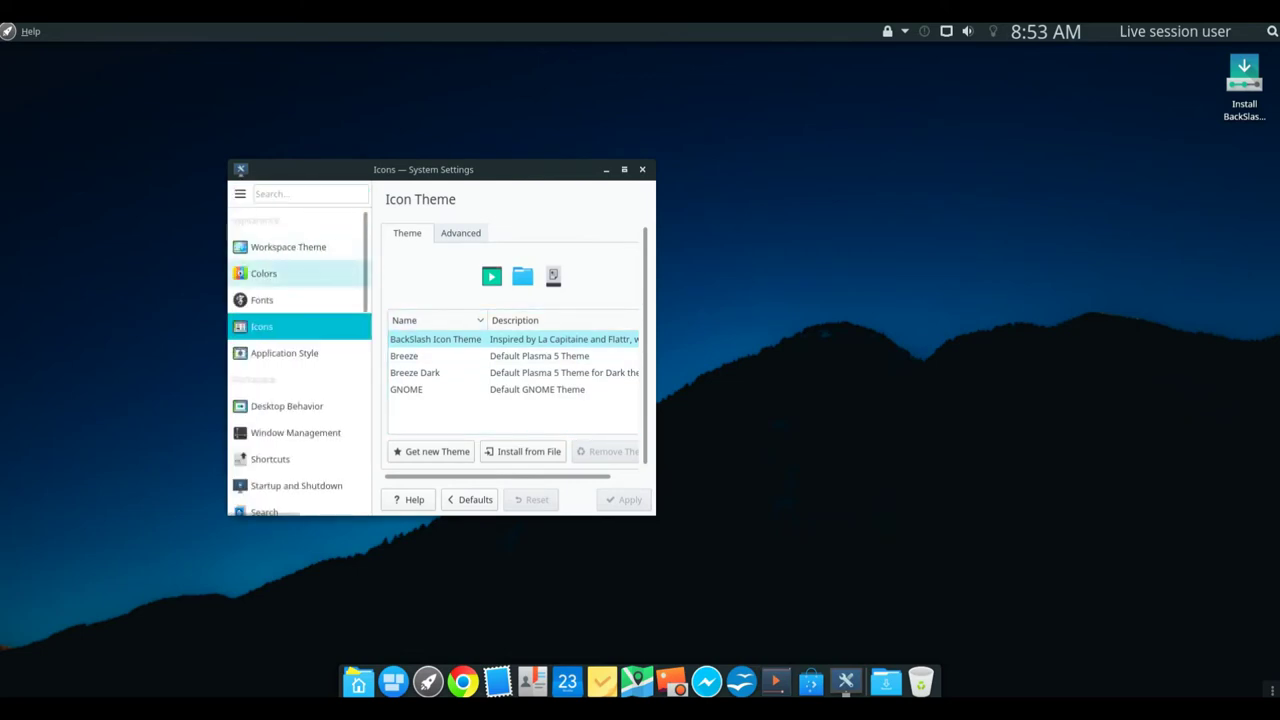
# Step: View the Window Decorations and GNOME Application Style (GTK) pages under Application Style, and return to the main settings list
pyautogui.click(284, 353)
pyautogui.click(293, 243)
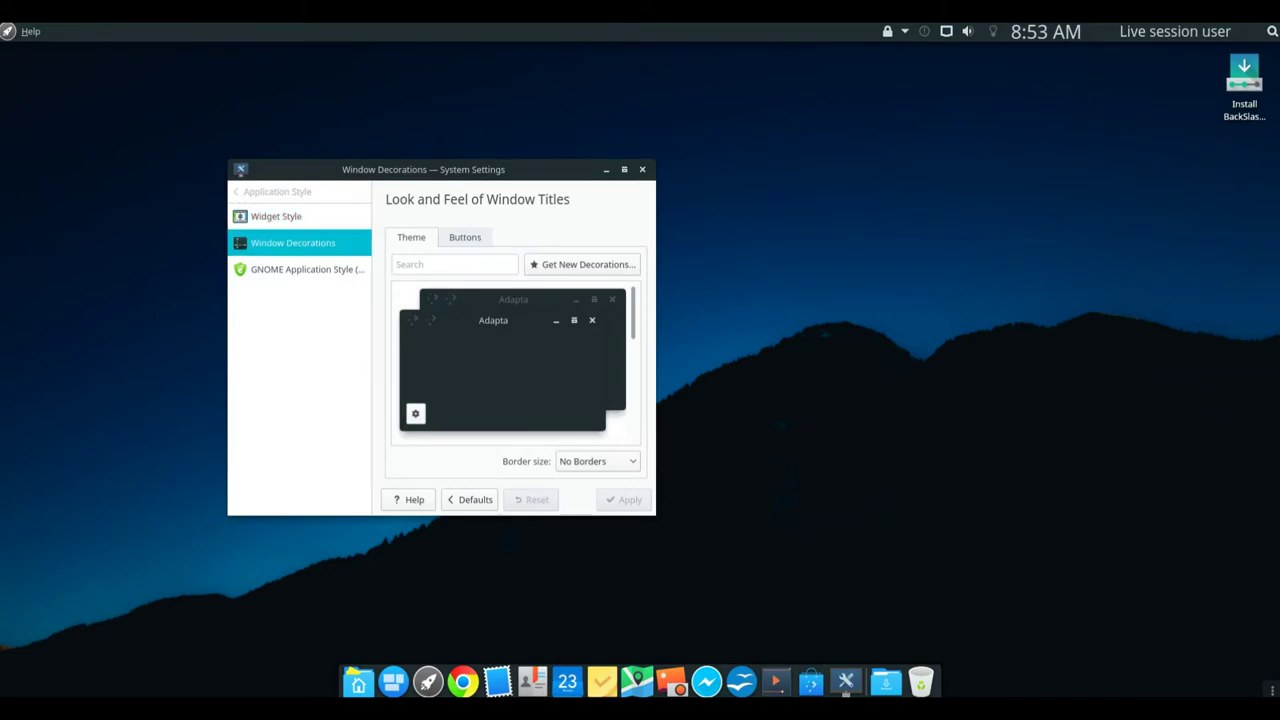
pyautogui.click(300, 269)
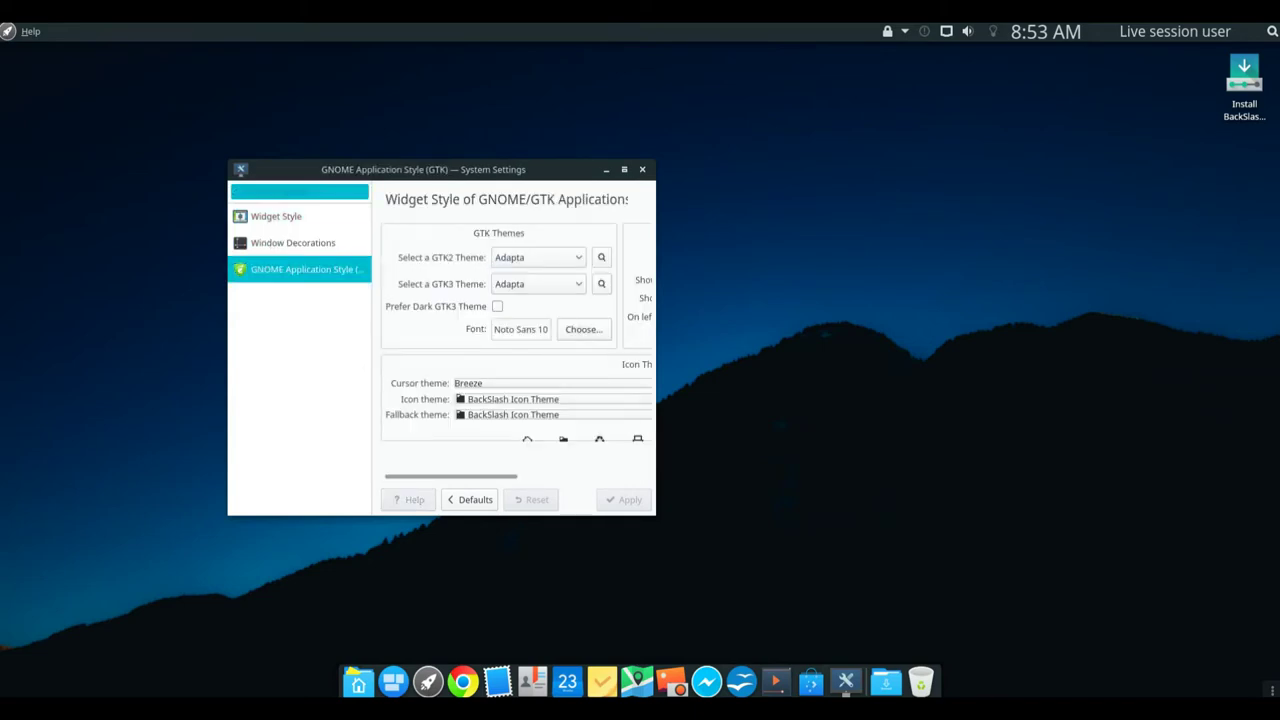
pyautogui.click(236, 191)
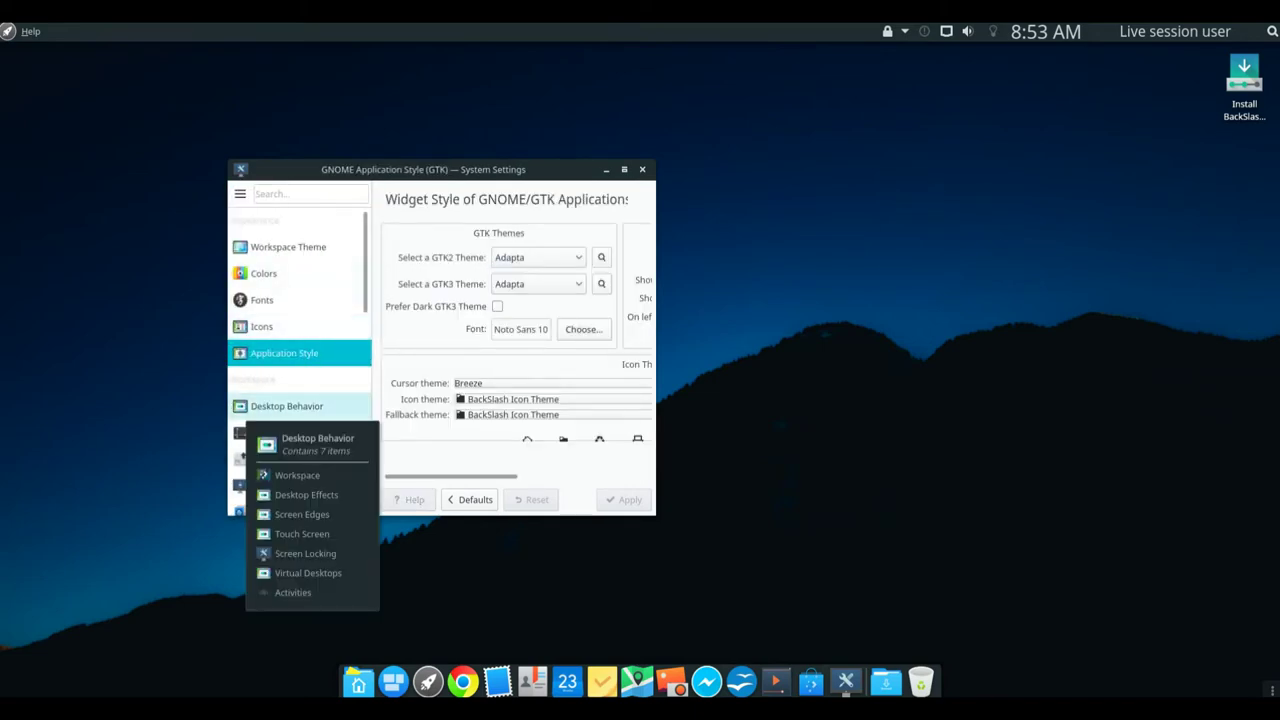
# Step: View the Desktop Behavior pages from Desktop Effects through Virtual Desktops, and return to the main settings list
pyautogui.click(268, 408)
pyautogui.click(282, 242)
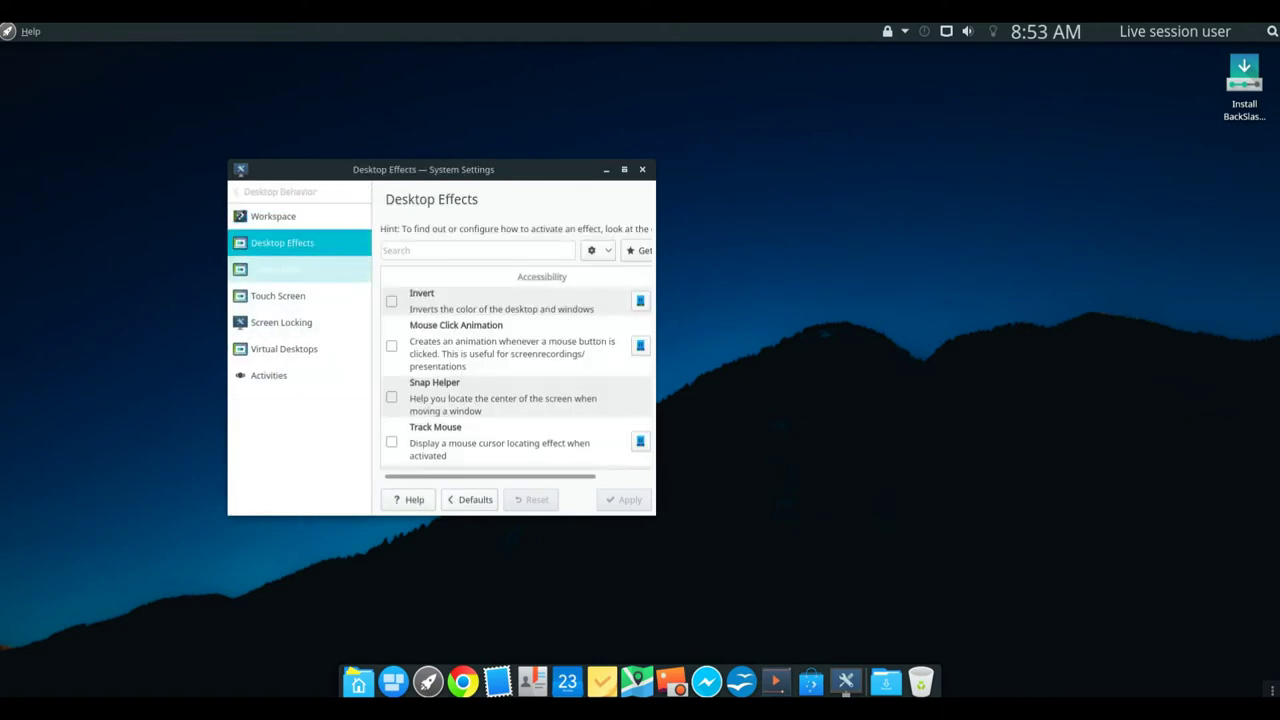
pyautogui.click(278, 269)
pyautogui.click(278, 295)
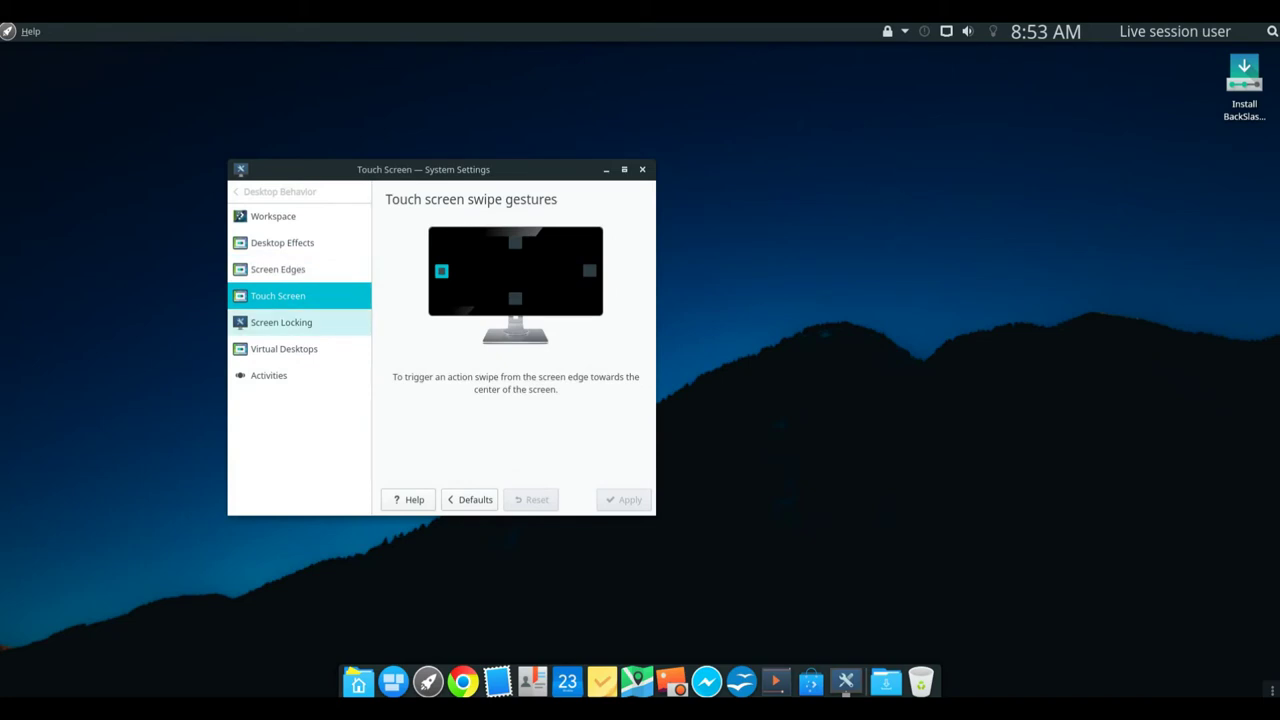
pyautogui.click(281, 322)
pyautogui.click(284, 348)
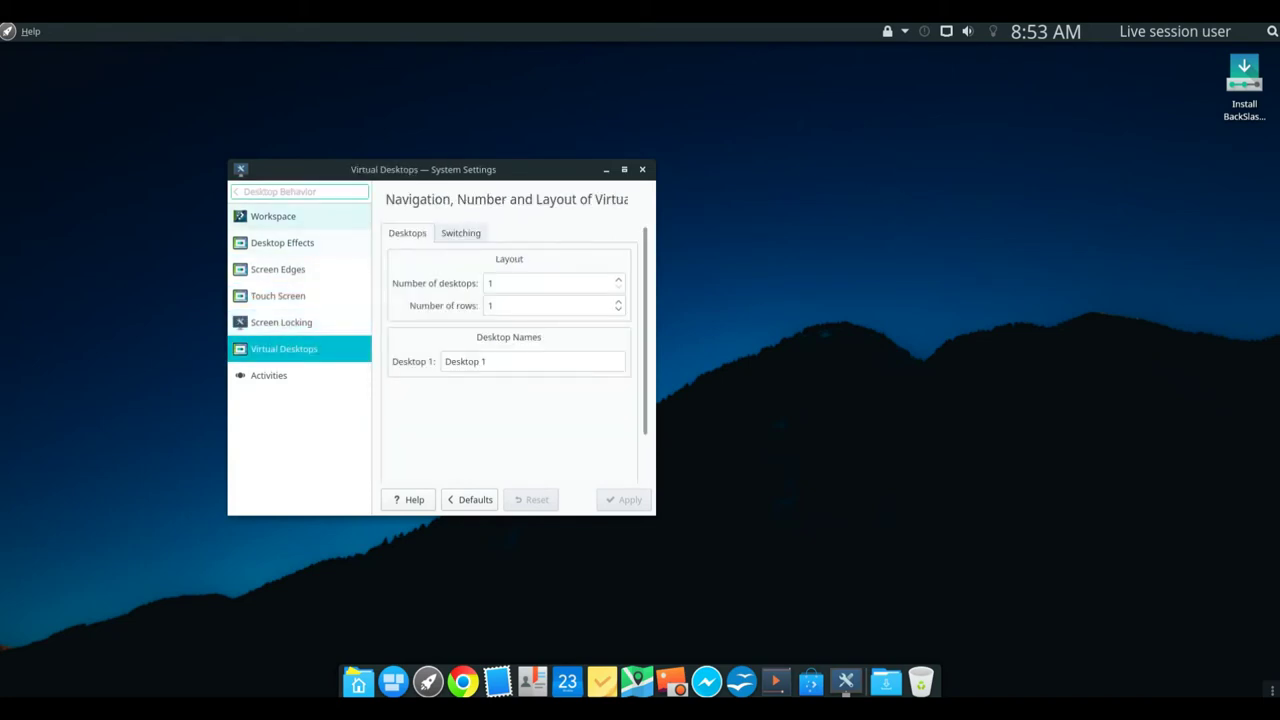
pyautogui.click(275, 191)
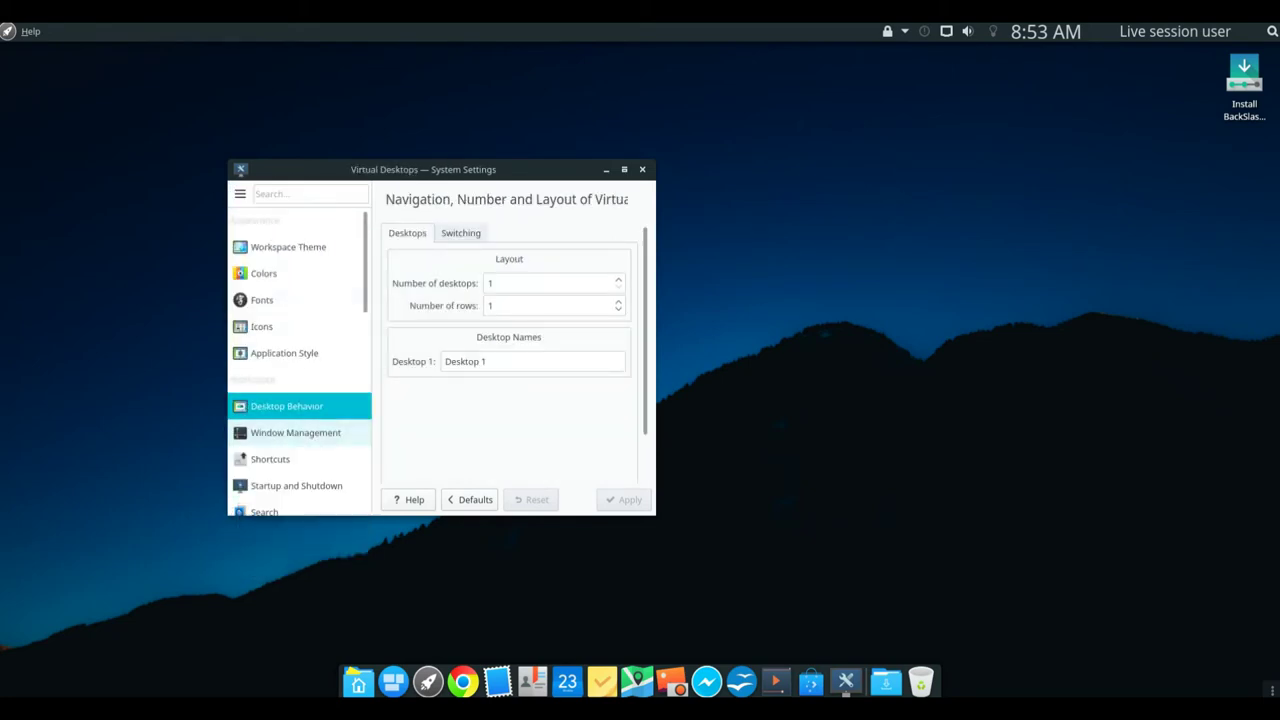
# Step: Open the Startup and Shutdown settings and try the Breeze login theme before reselecting Aerial HD Video
pyautogui.scroll(-3, 366, 330)
pyautogui.scroll(-2, 300, 254)
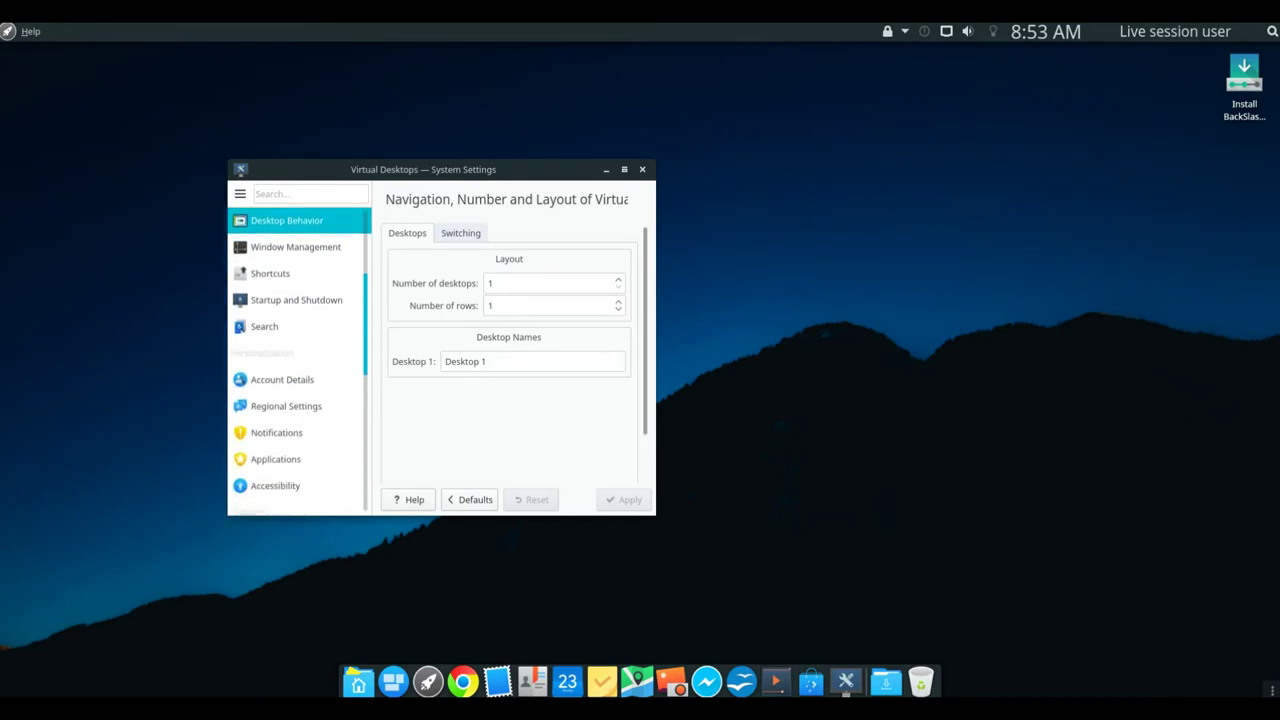
pyautogui.click(296, 254)
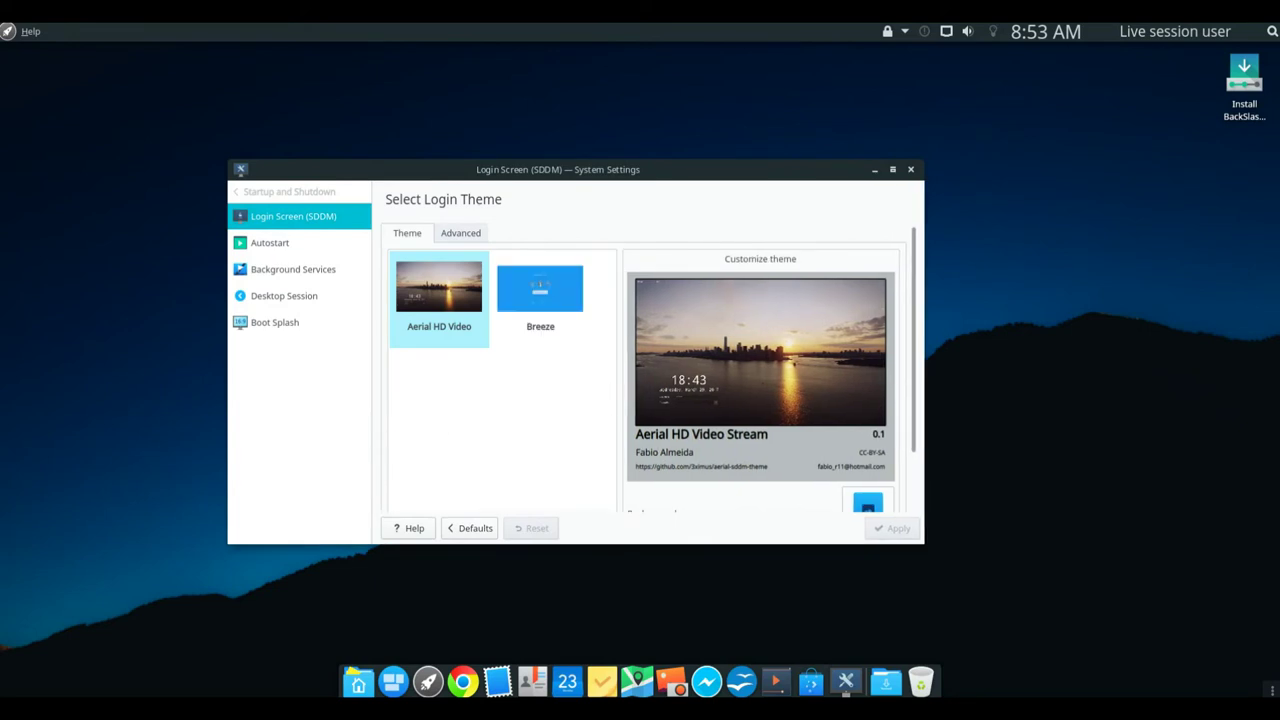
pyautogui.click(540, 298)
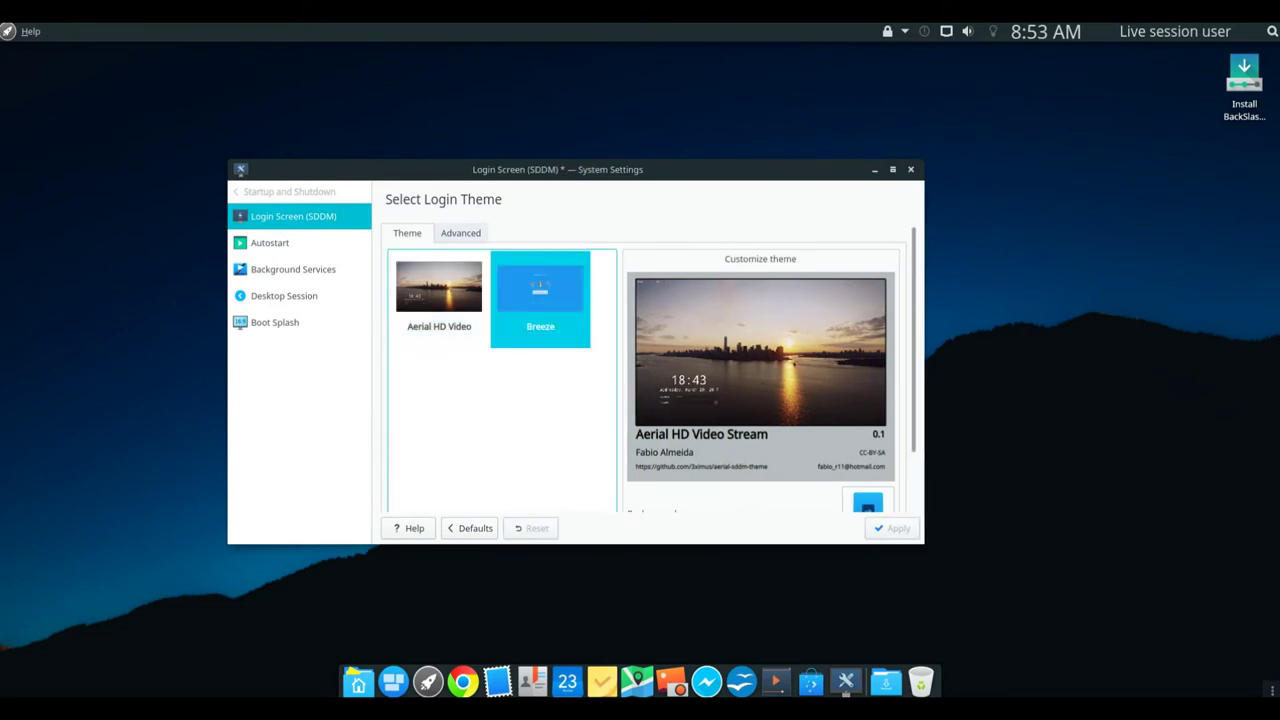
pyautogui.click(439, 298)
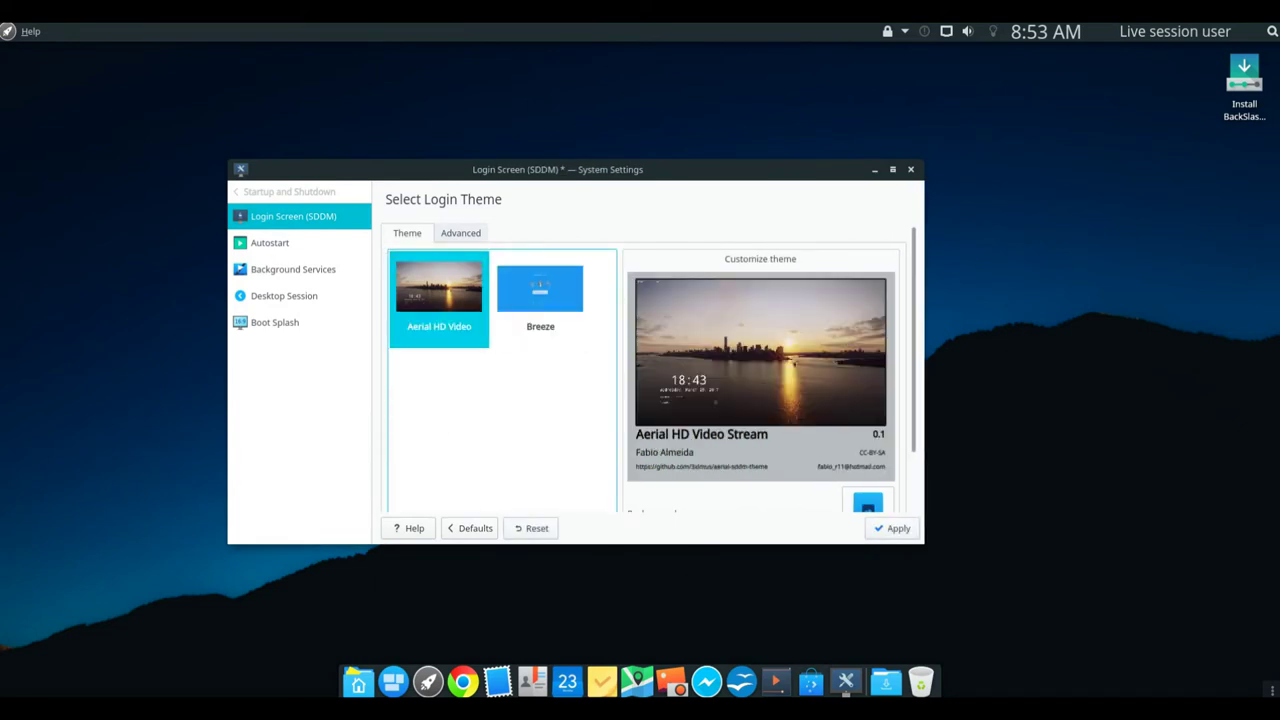
# Step: View the Autostart, Background Services, Desktop Session and Boot Splash pages, and return to the main settings list
pyautogui.click(270, 242)
pyautogui.click(293, 269)
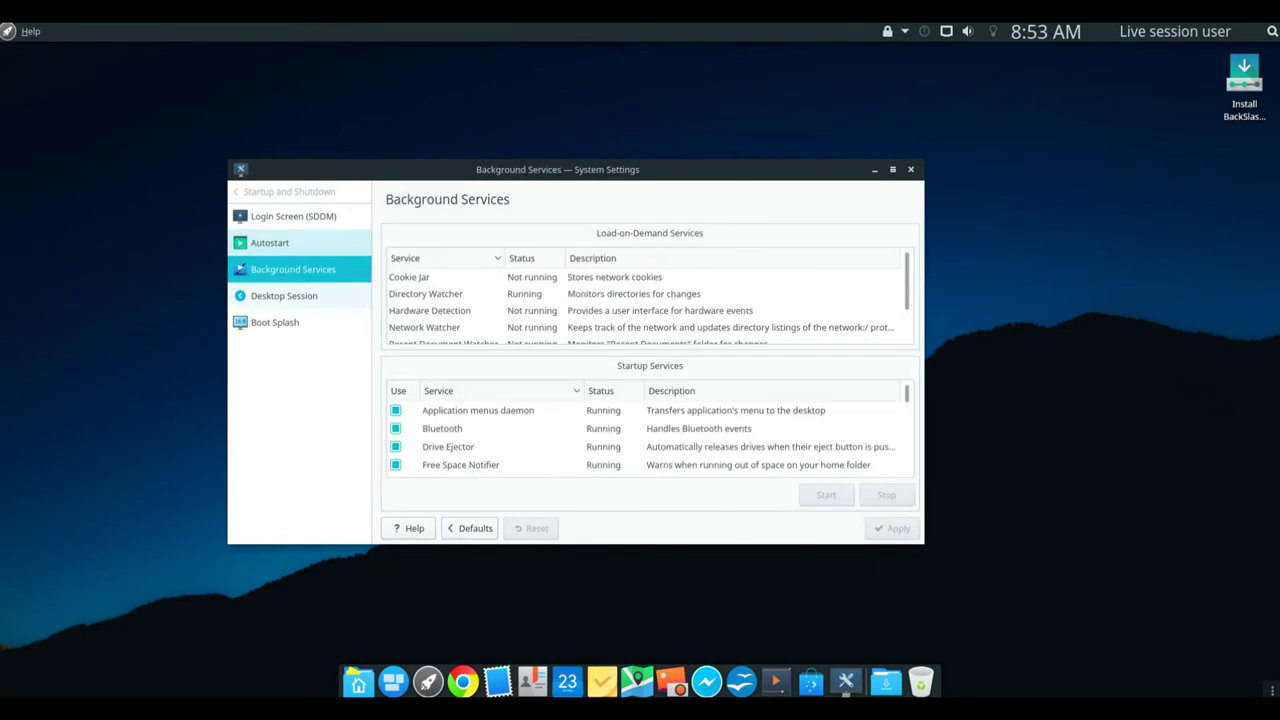
pyautogui.click(284, 295)
pyautogui.click(274, 322)
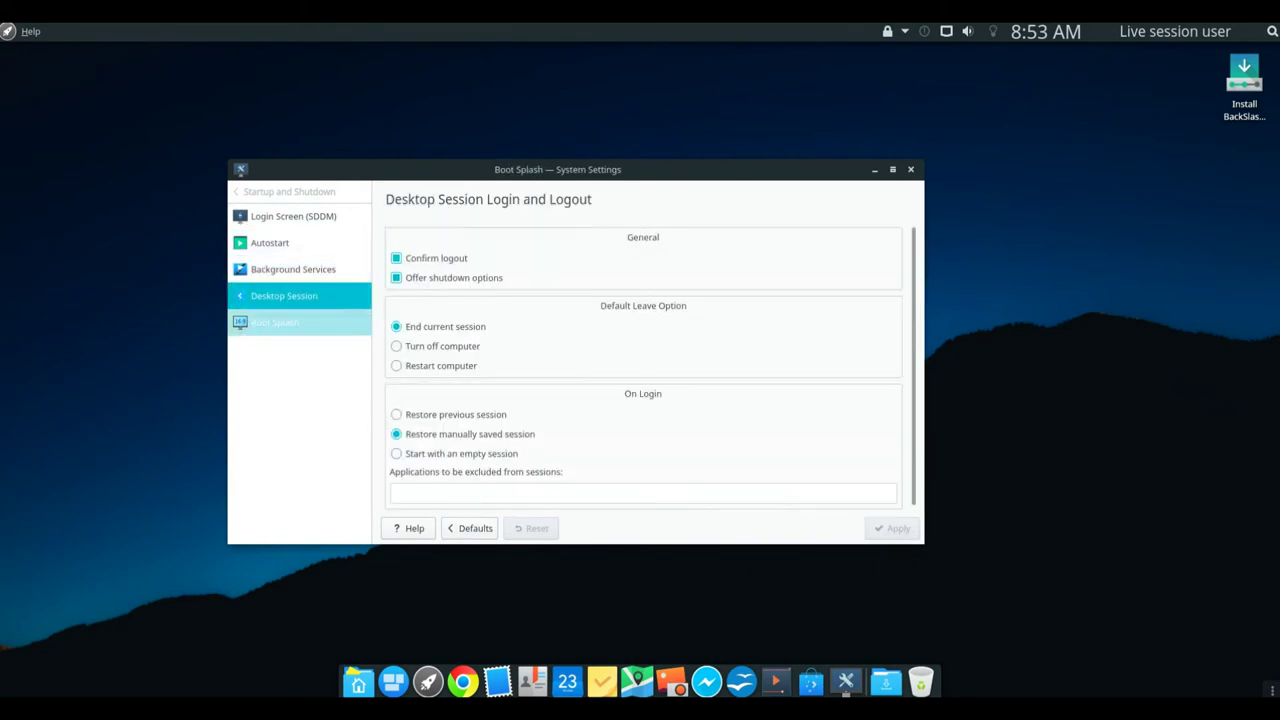
pyautogui.click(289, 191)
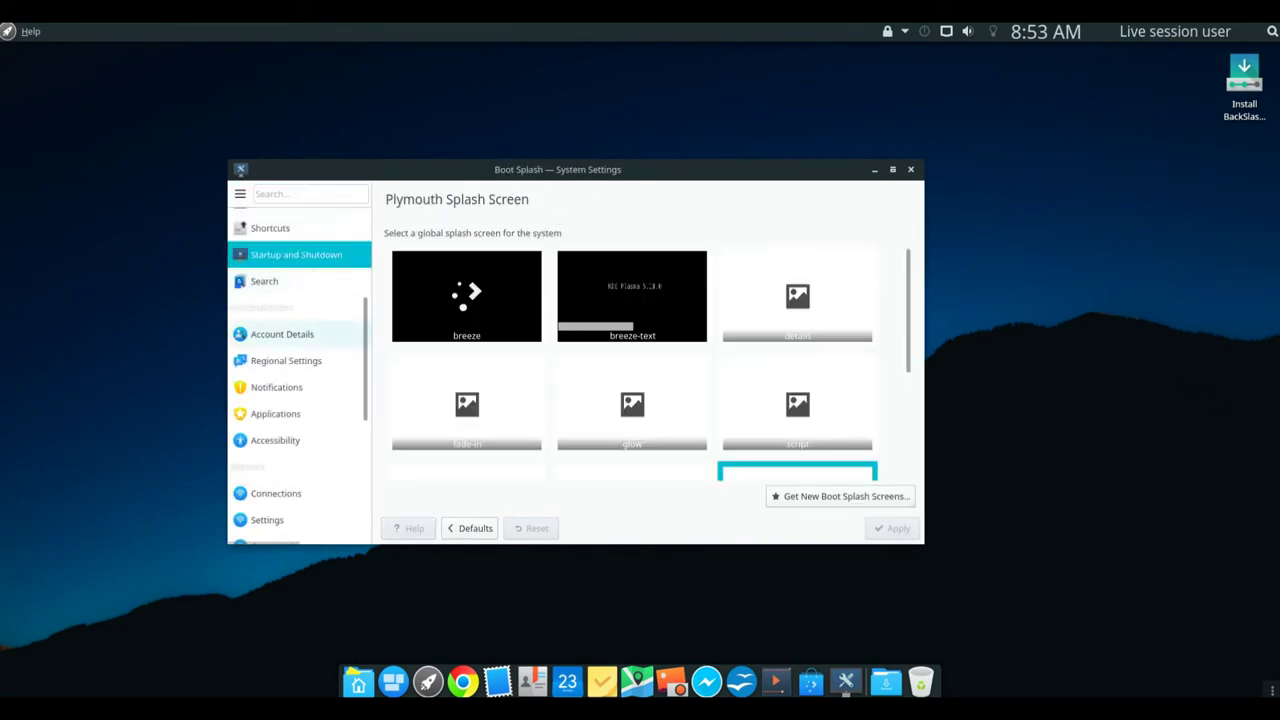
# Step: View the Proxy page in the network settings and return to the main settings list
pyautogui.scroll(-3, 290, 387)
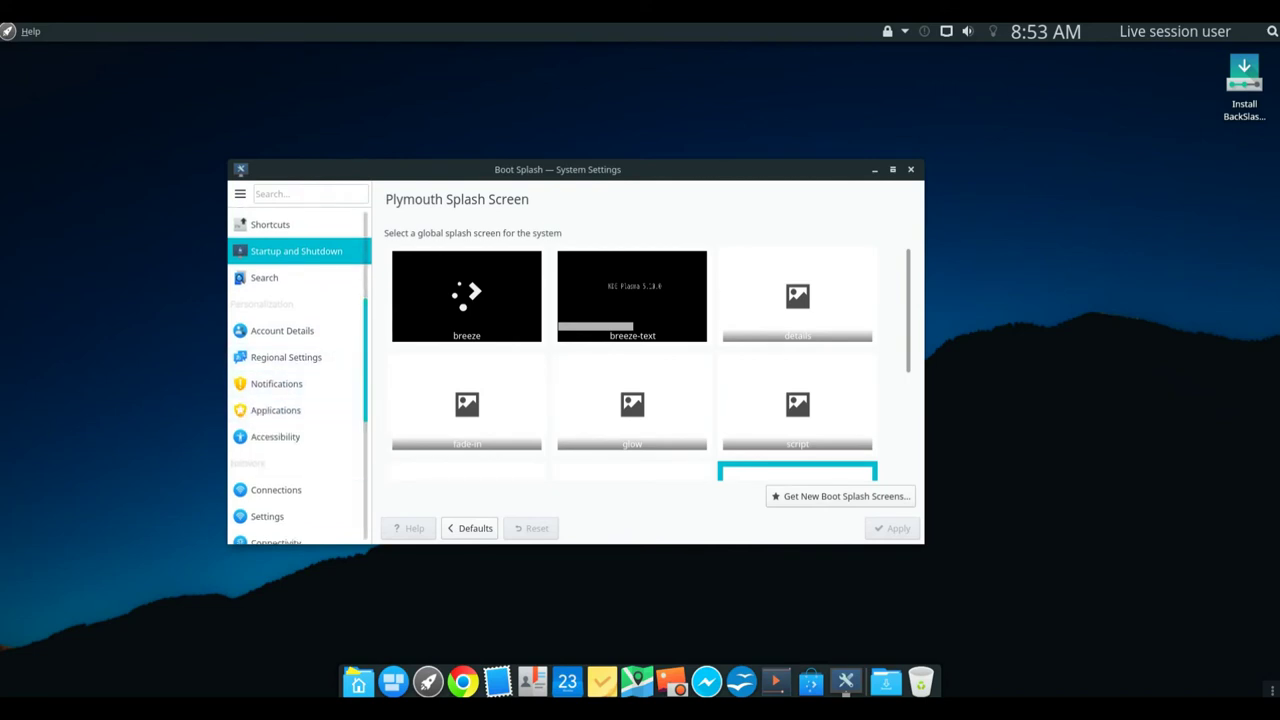
pyautogui.click(290, 385)
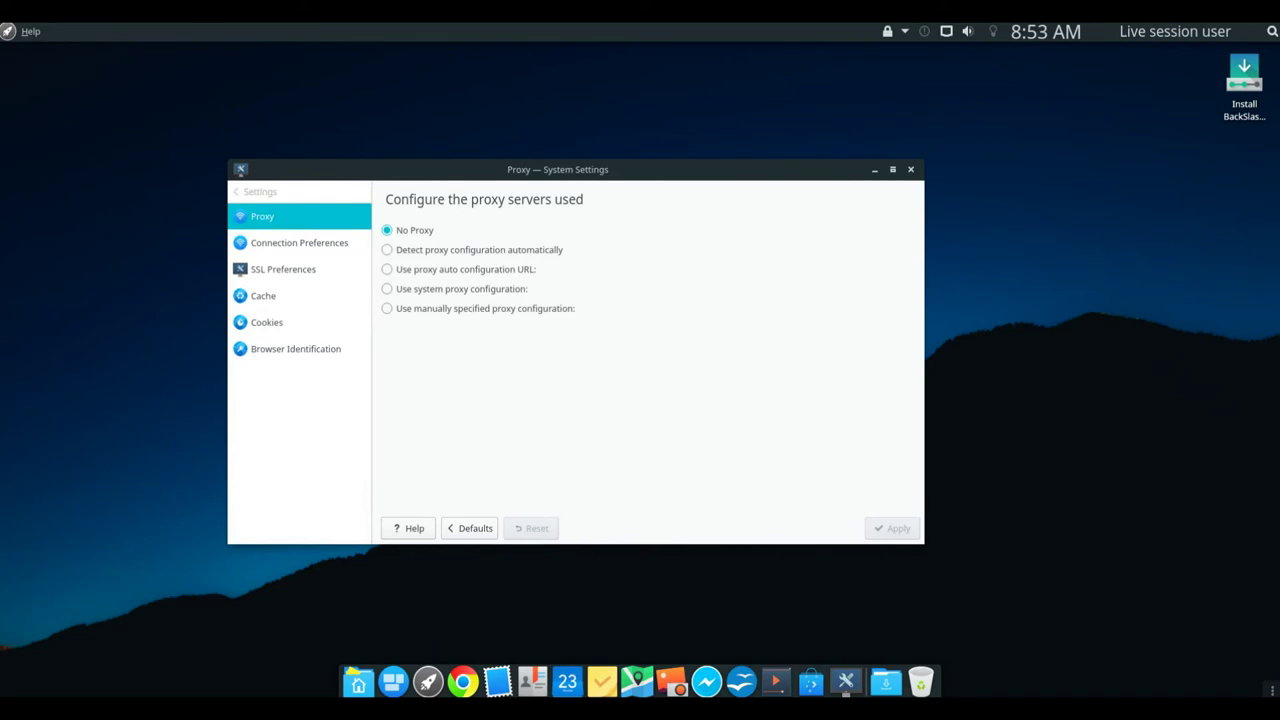
pyautogui.click(258, 191)
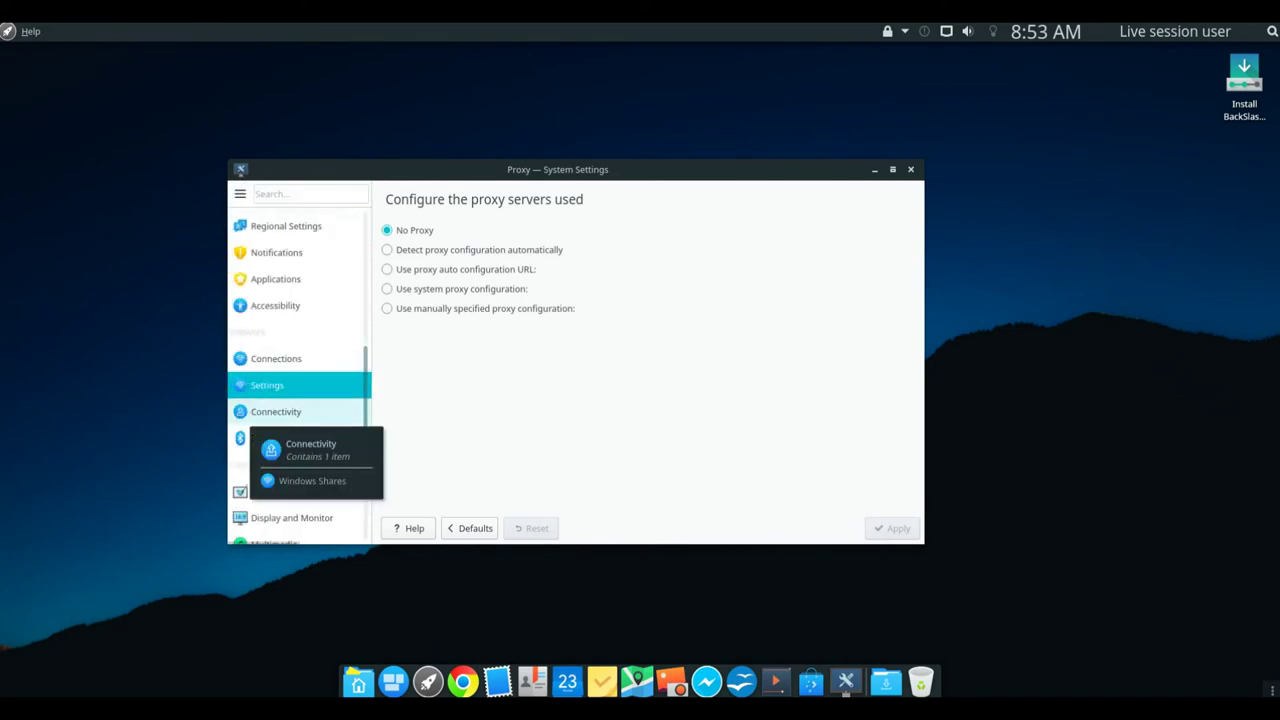
# Step: View the Audio Volume page under Multimedia and the Device Actions page under Removable Storage, and close System Settings
pyautogui.scroll(-4, 290, 465)
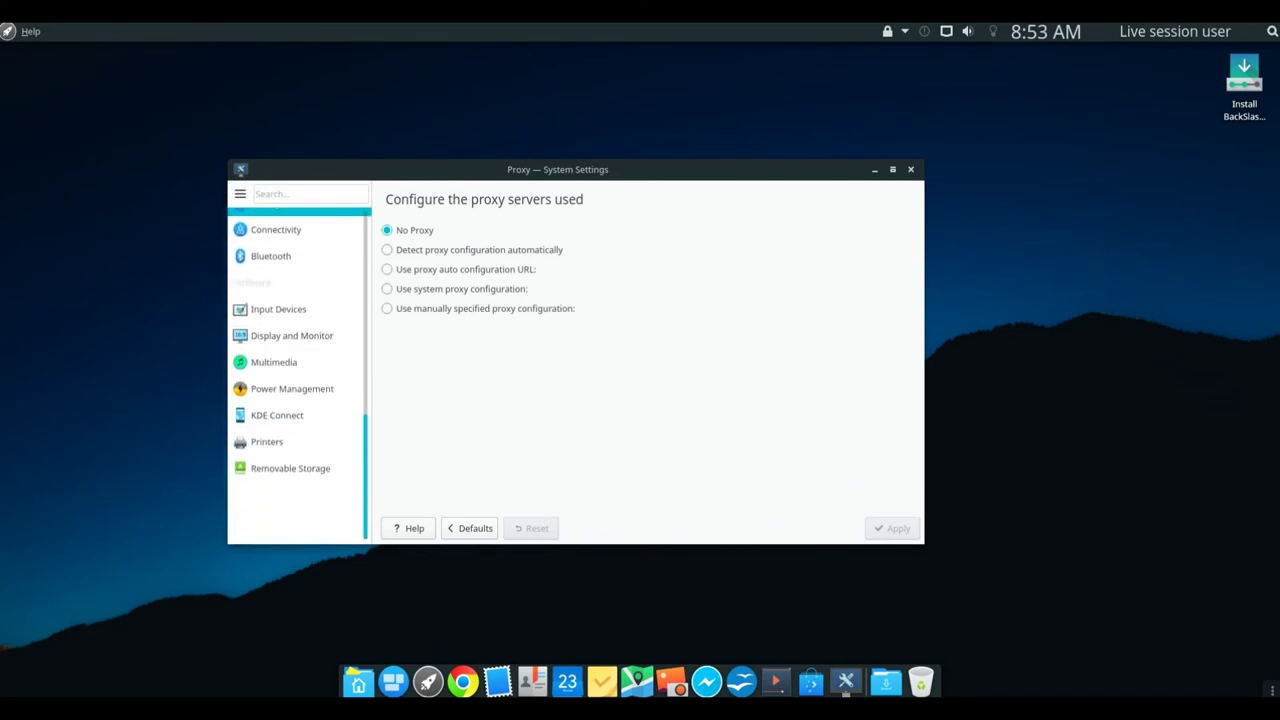
pyautogui.click(280, 362)
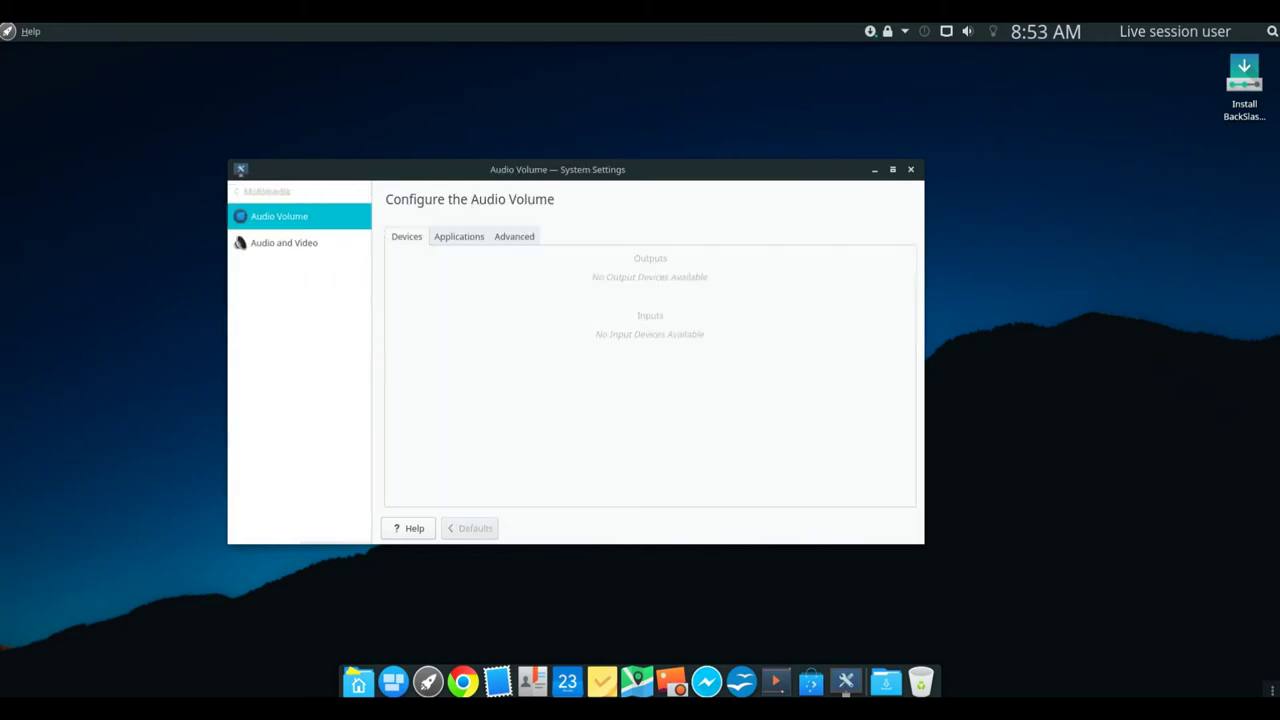
pyautogui.click(258, 191)
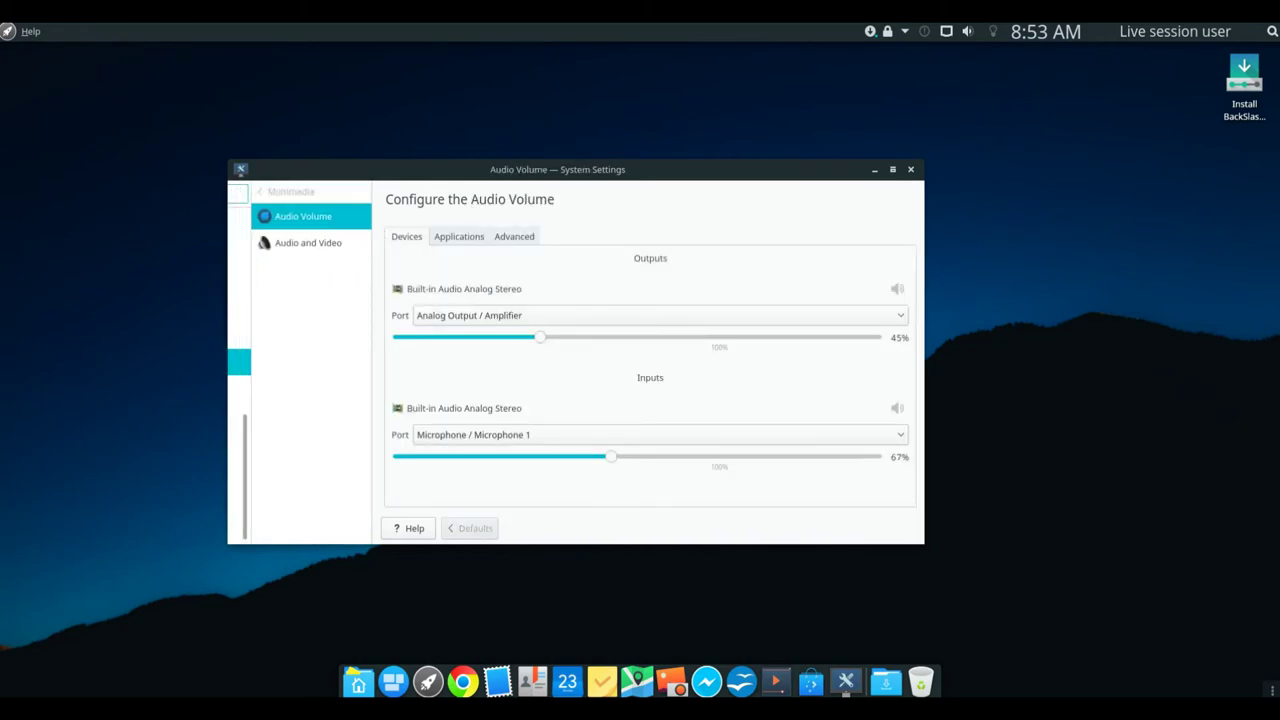
pyautogui.click(290, 468)
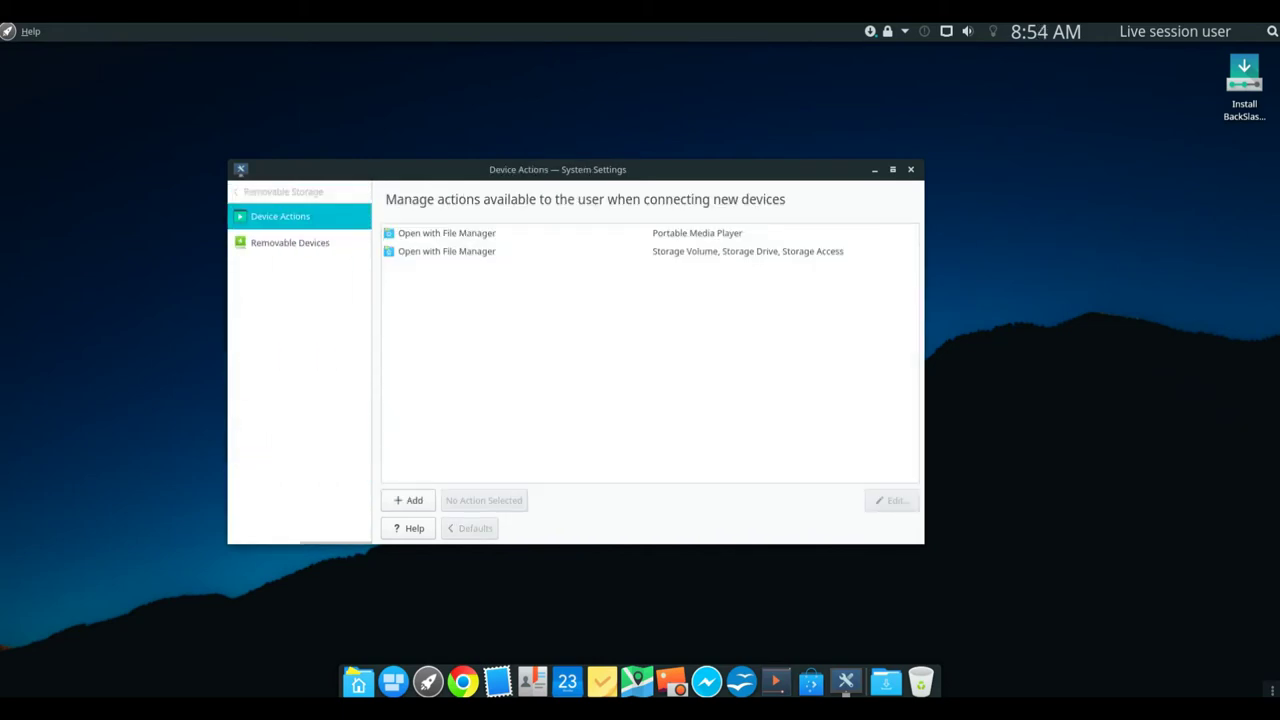
pyautogui.hotkey('ctrl', 'q')
# Step: Change the desktop wallpaper to the blue-painted orange image through the desktop configuration, and close the settings window
pyautogui.rightClick(488, 203)
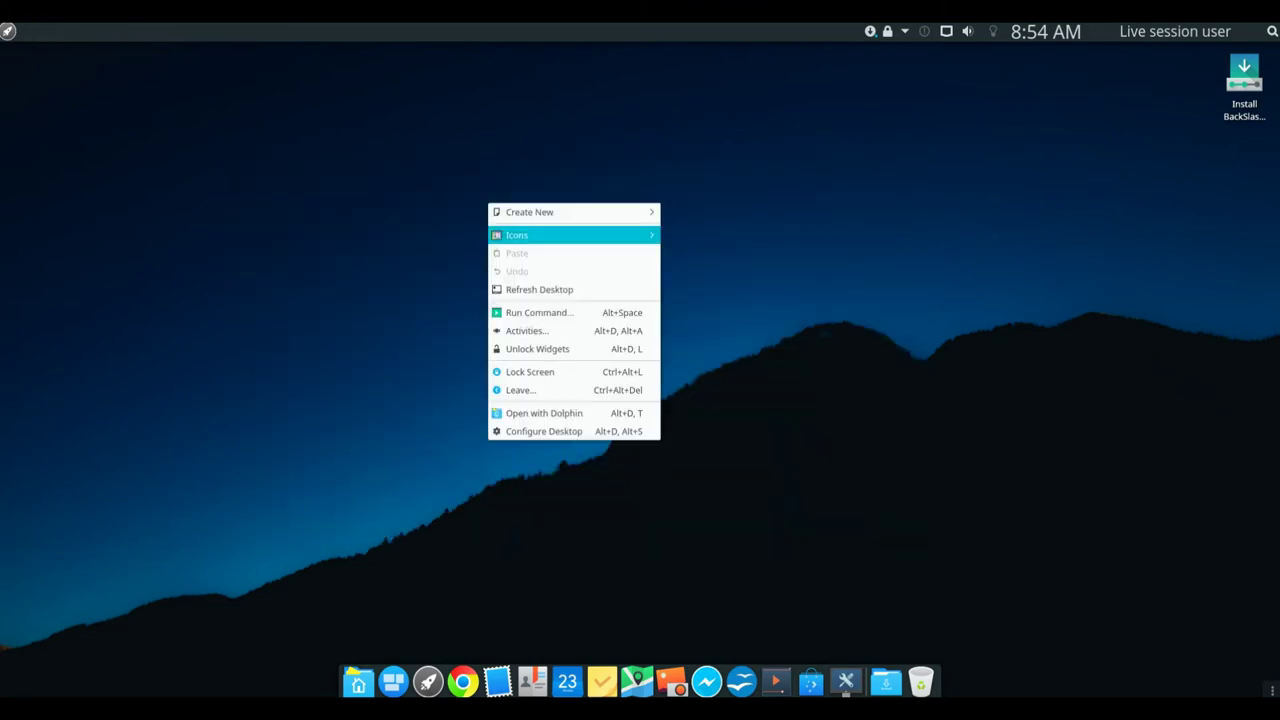
pyautogui.click(544, 431)
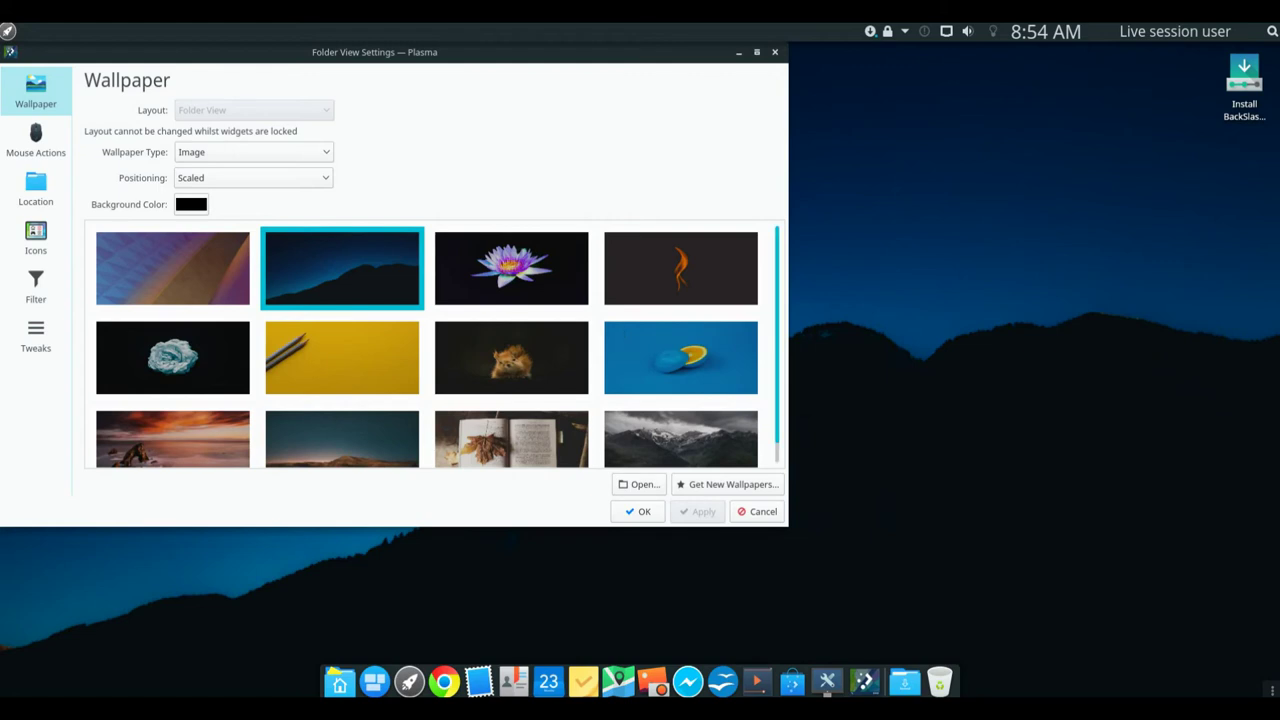
pyautogui.scroll(-1, 544, 431)
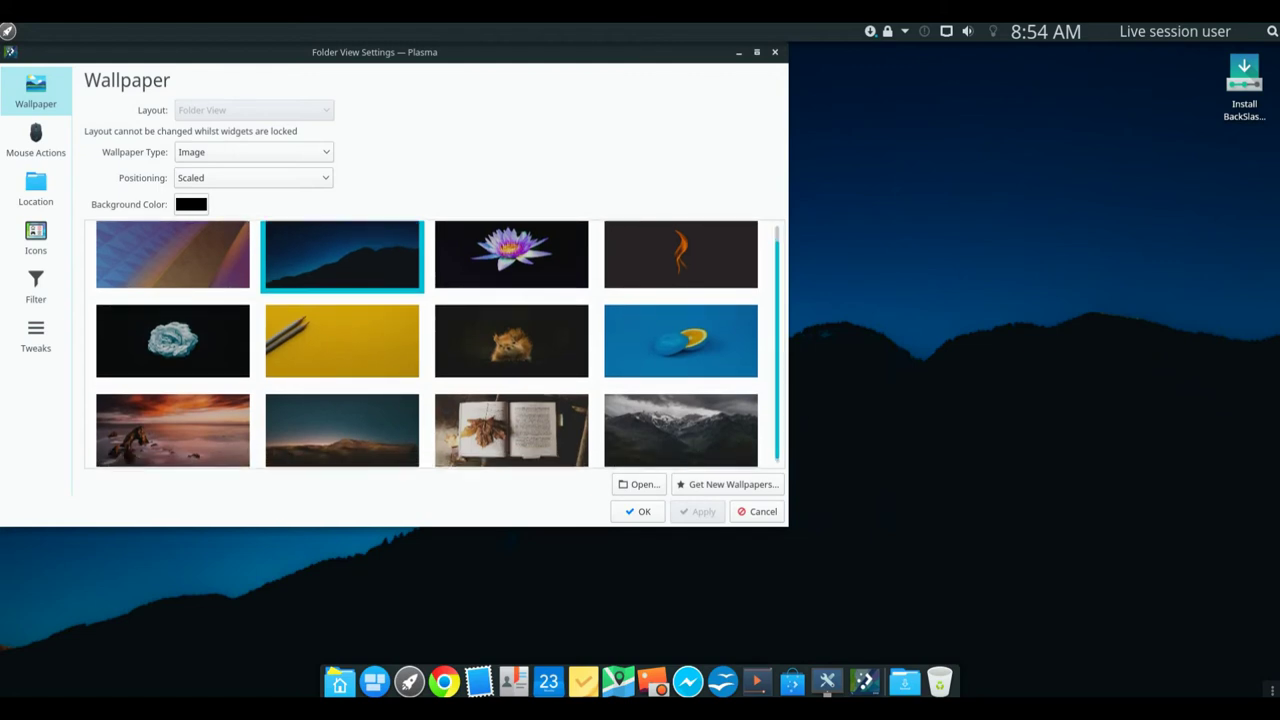
pyautogui.scroll(1, 544, 431)
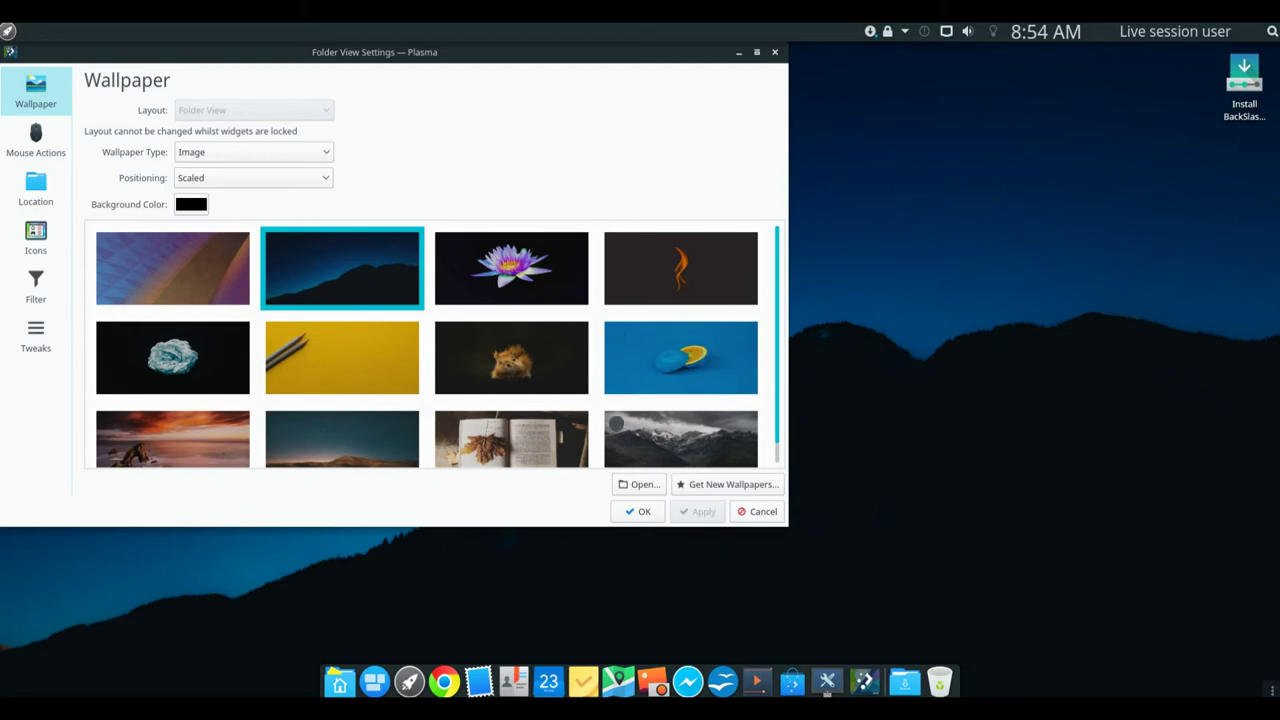
pyautogui.click(616, 335)
pyautogui.click(703, 511)
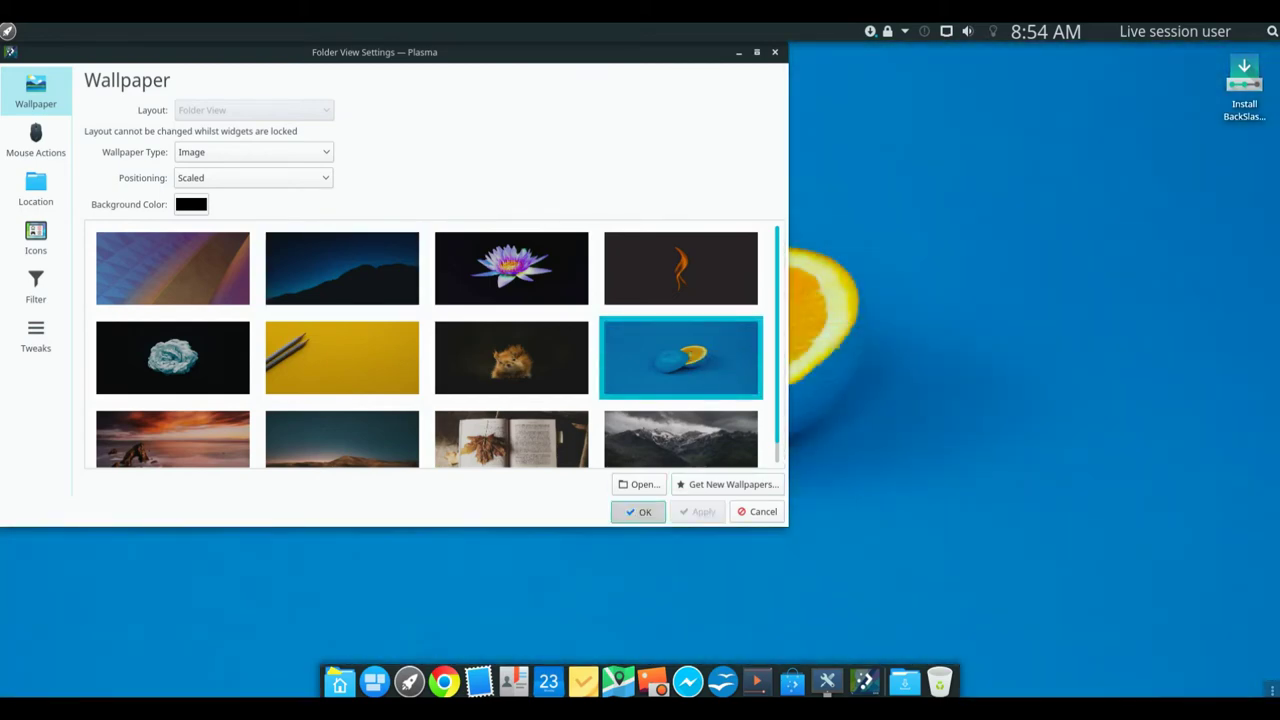
pyautogui.click(638, 511)
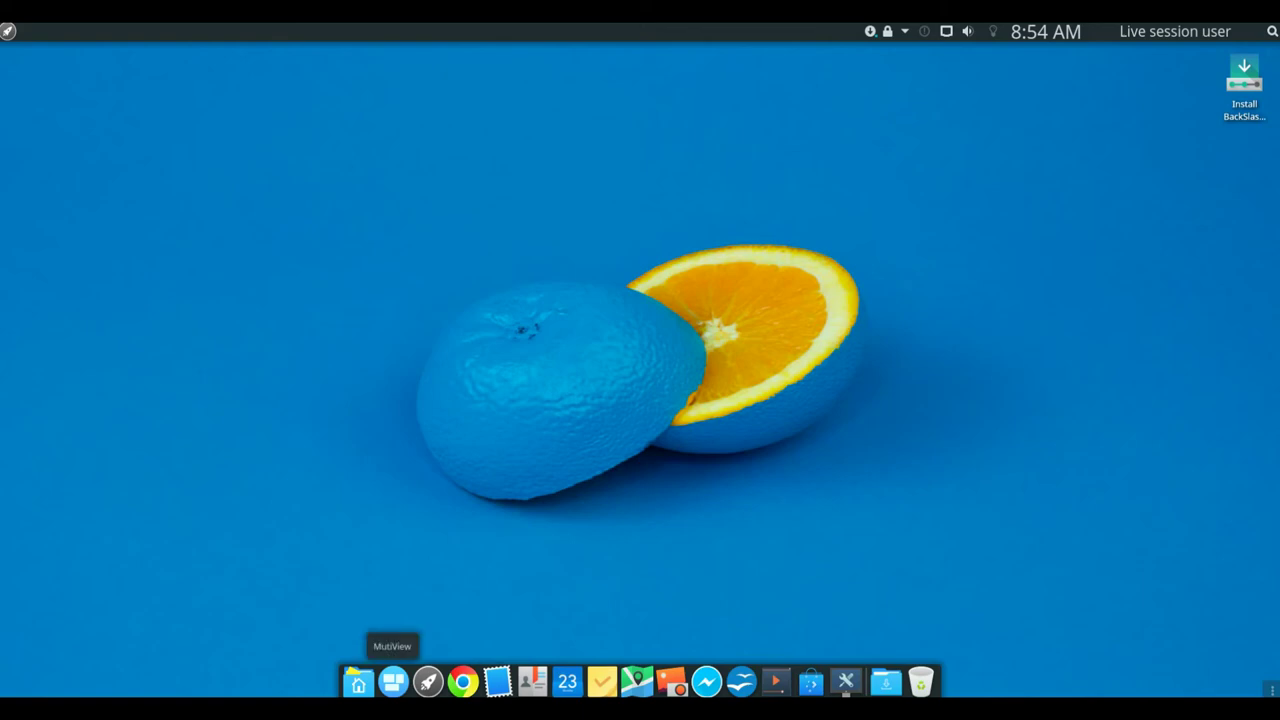
# Step: Open Konsole from the second page of the application launcher and move its window toward the middle of the desktop
pyautogui.click(428, 682)
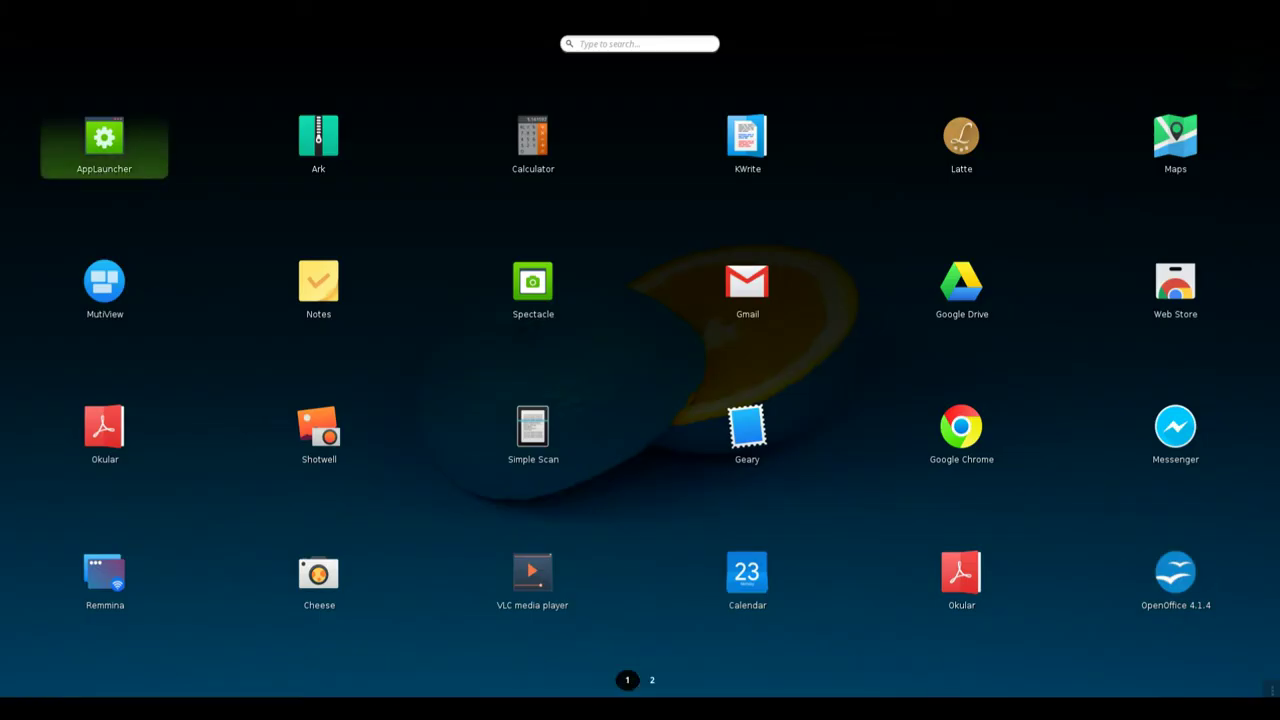
pyautogui.scroll(-1, 319, 435)
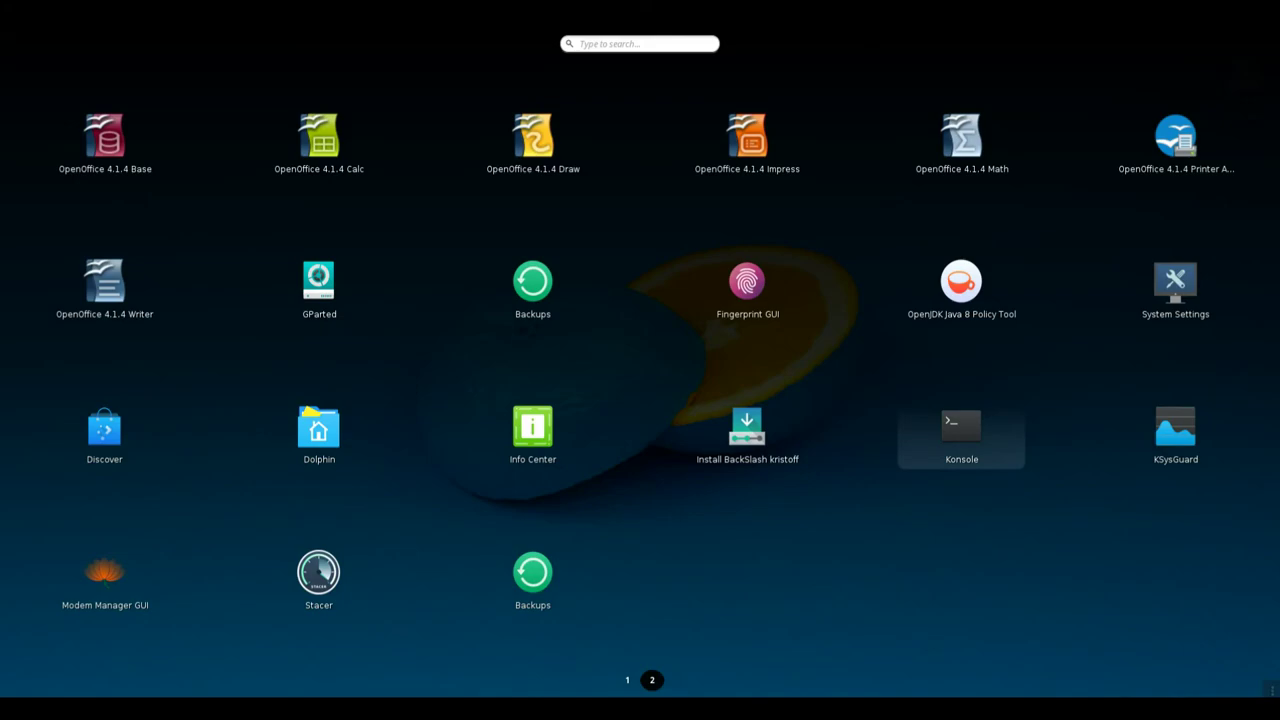
pyautogui.click(961, 430)
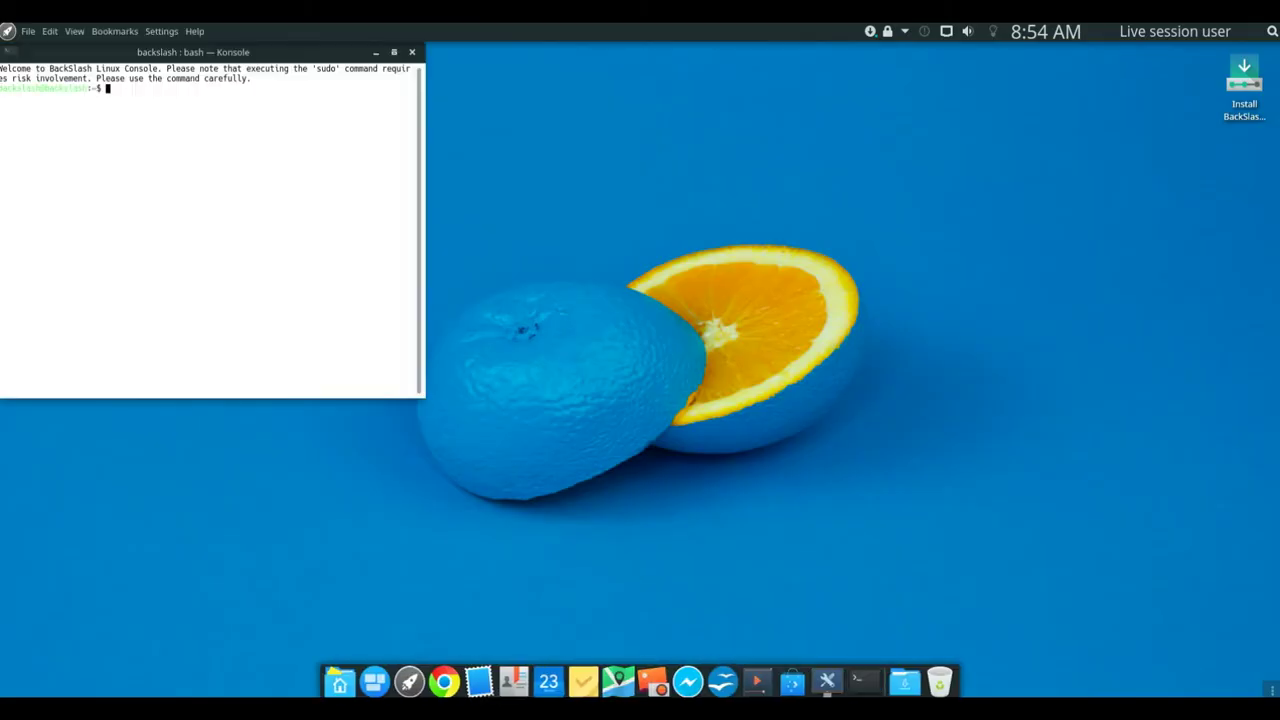
pyautogui.moveTo(202, 52); pyautogui.dragTo(554, 219)
# Step: Open the About Konsole information and read through its Libraries and Authors sections
pyautogui.click(194, 31)
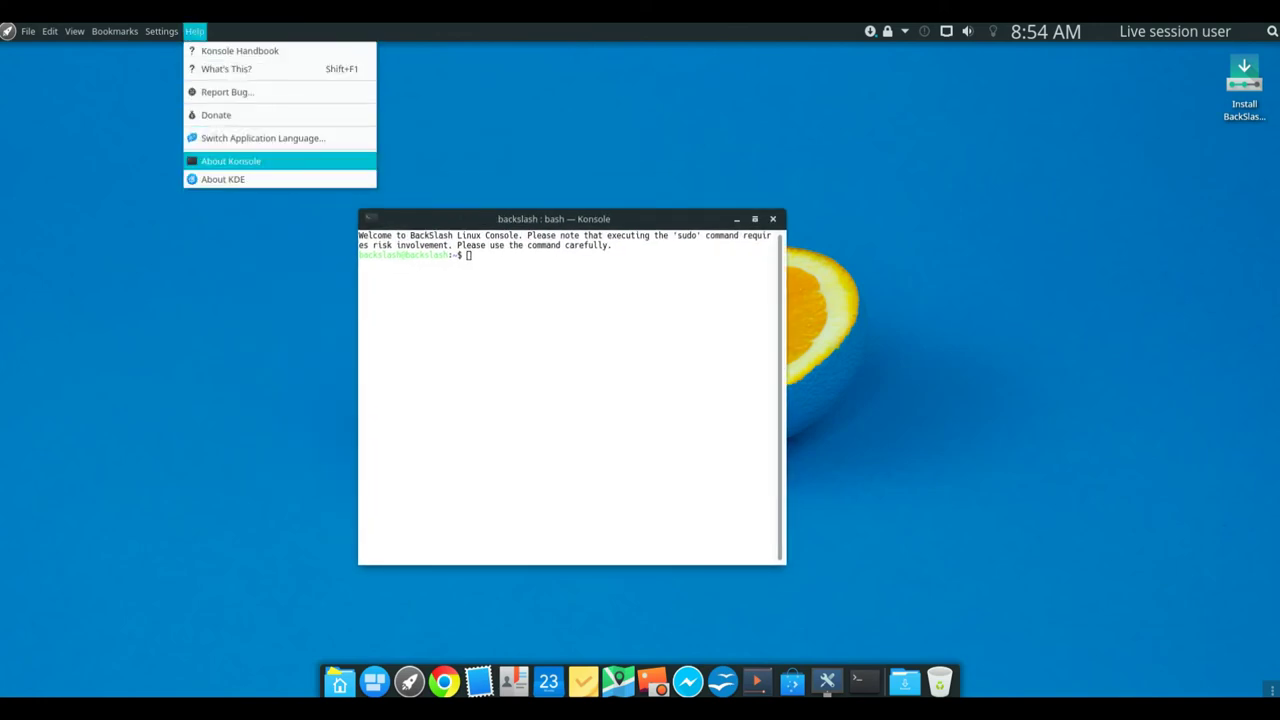
pyautogui.press('Return')
pyautogui.click(544, 342)
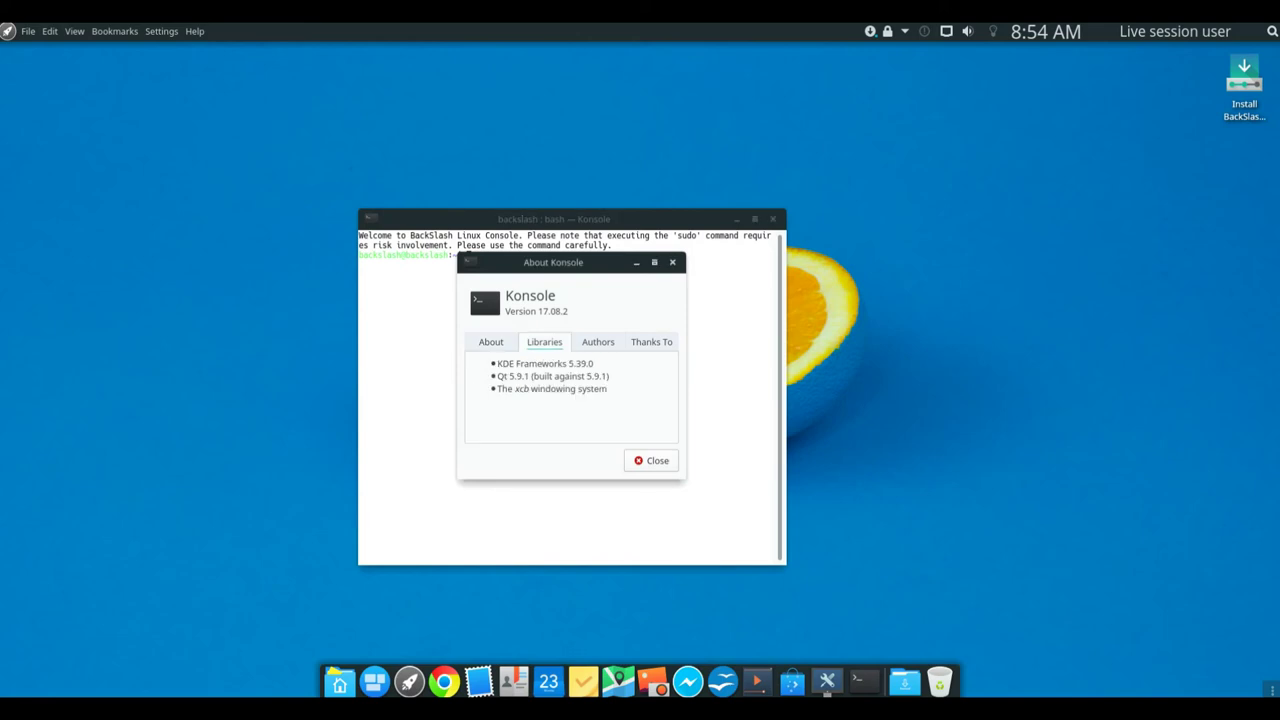
pyautogui.click(598, 342)
pyautogui.scroll(-2, 570, 400)
pyautogui.scroll(-2, 570, 400)
pyautogui.scroll(-2, 570, 405)
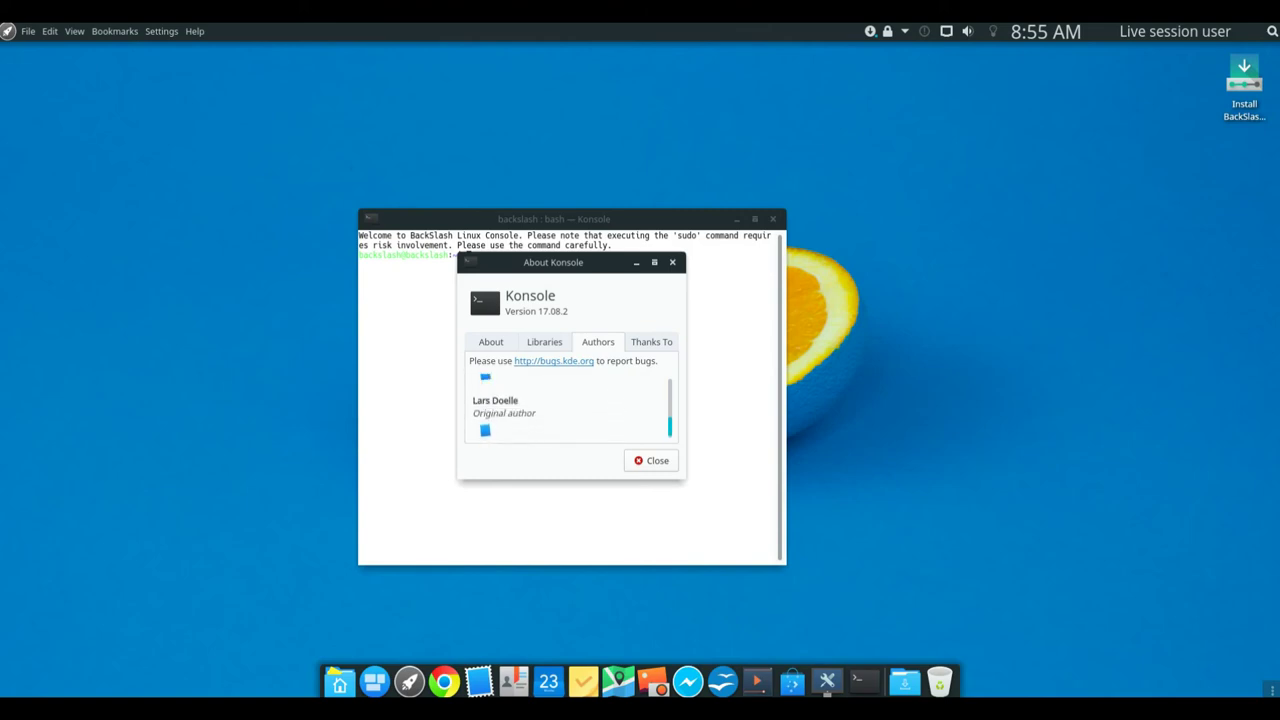
# Step: Read through the full Thanks To credits in the About Konsole information, and close the dialog
pyautogui.hotkey('ctrl', 'Tab')
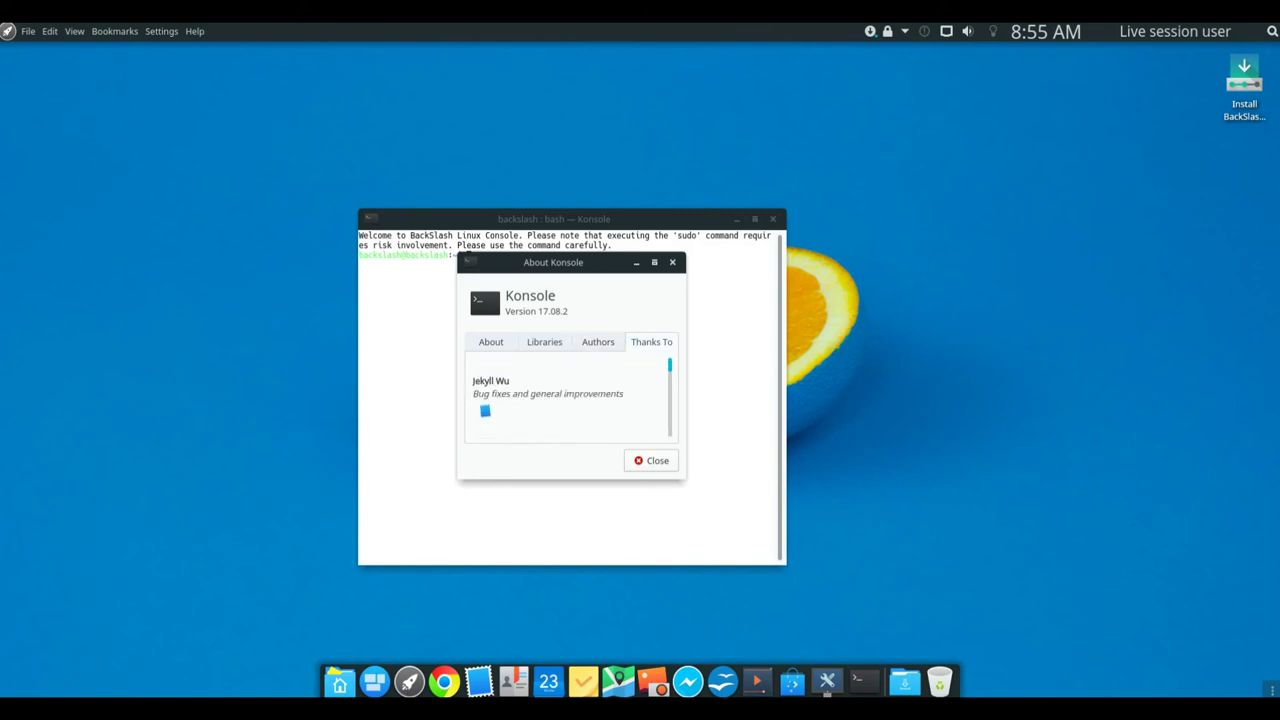
pyautogui.scroll(-3, 567, 400)
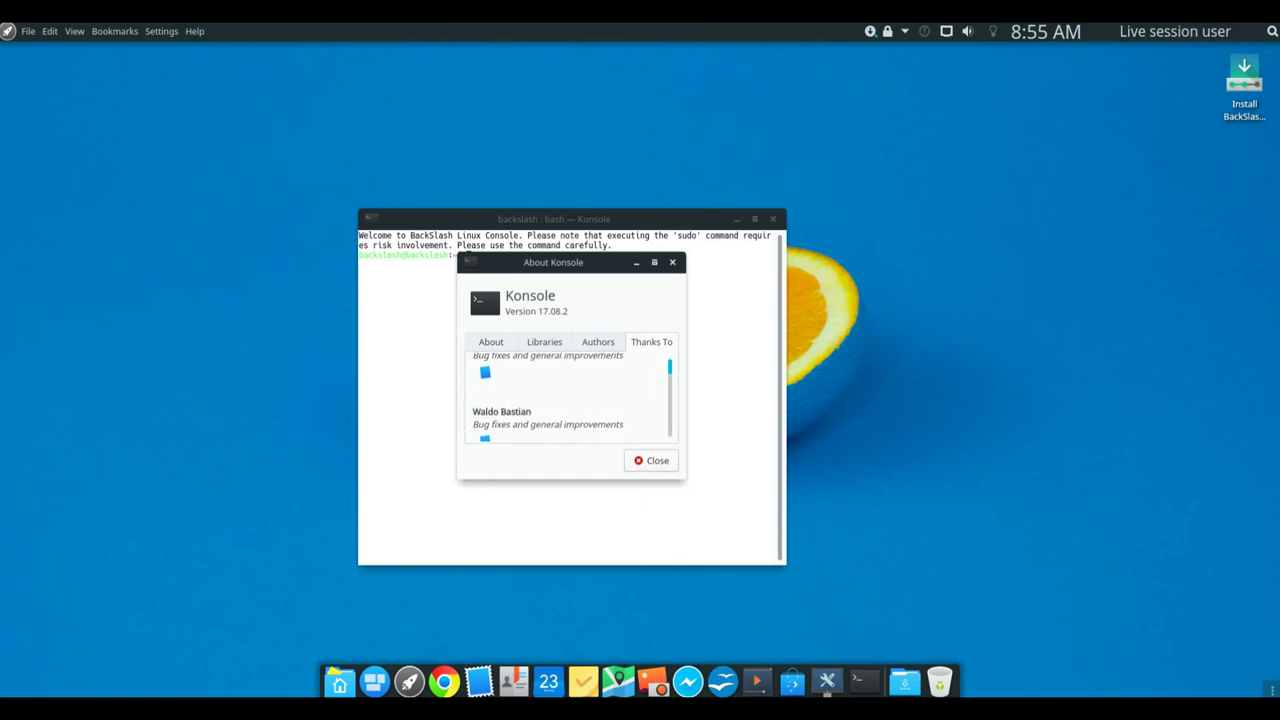
pyautogui.scroll(-4, 567, 400)
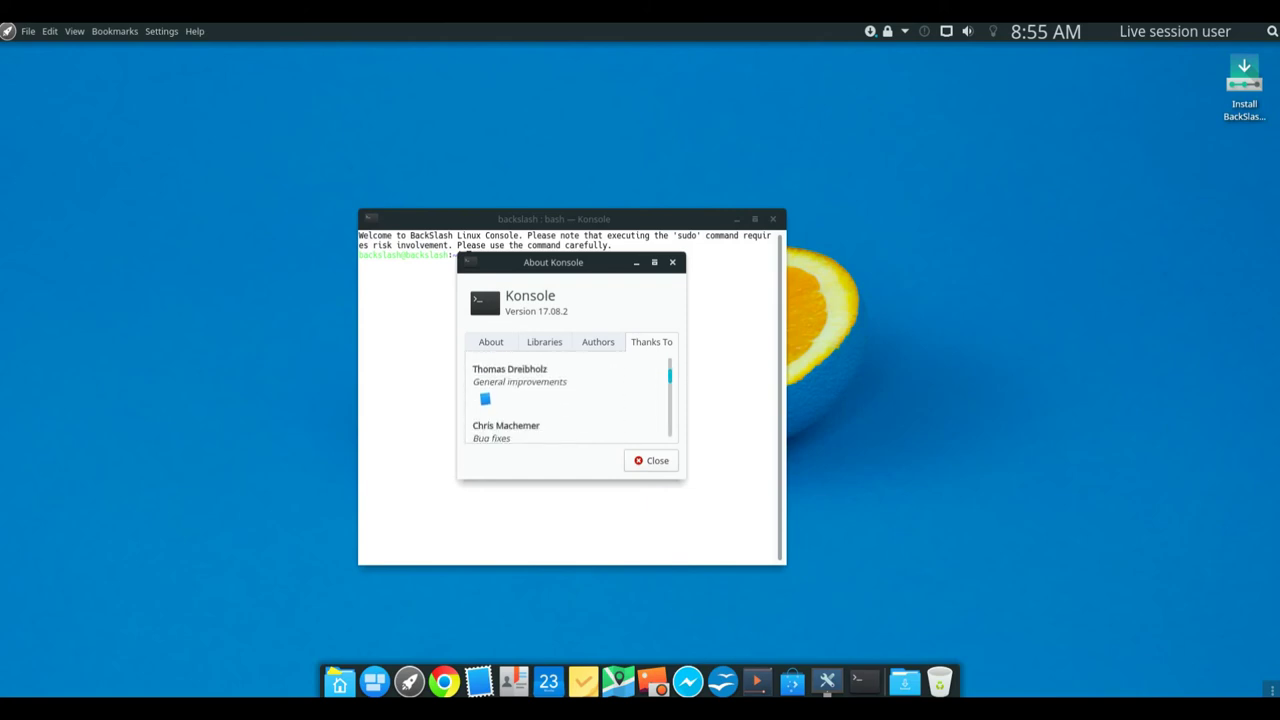
pyautogui.scroll(-4, 567, 400)
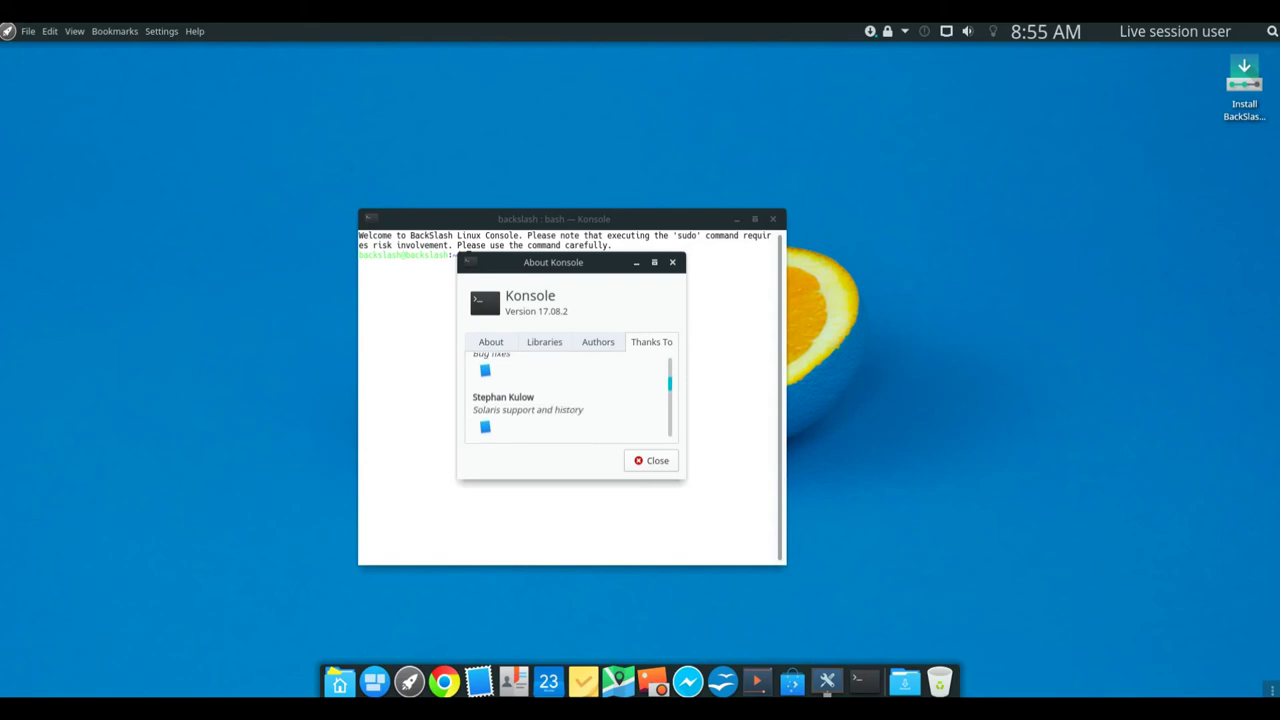
pyautogui.scroll(-4, 567, 400)
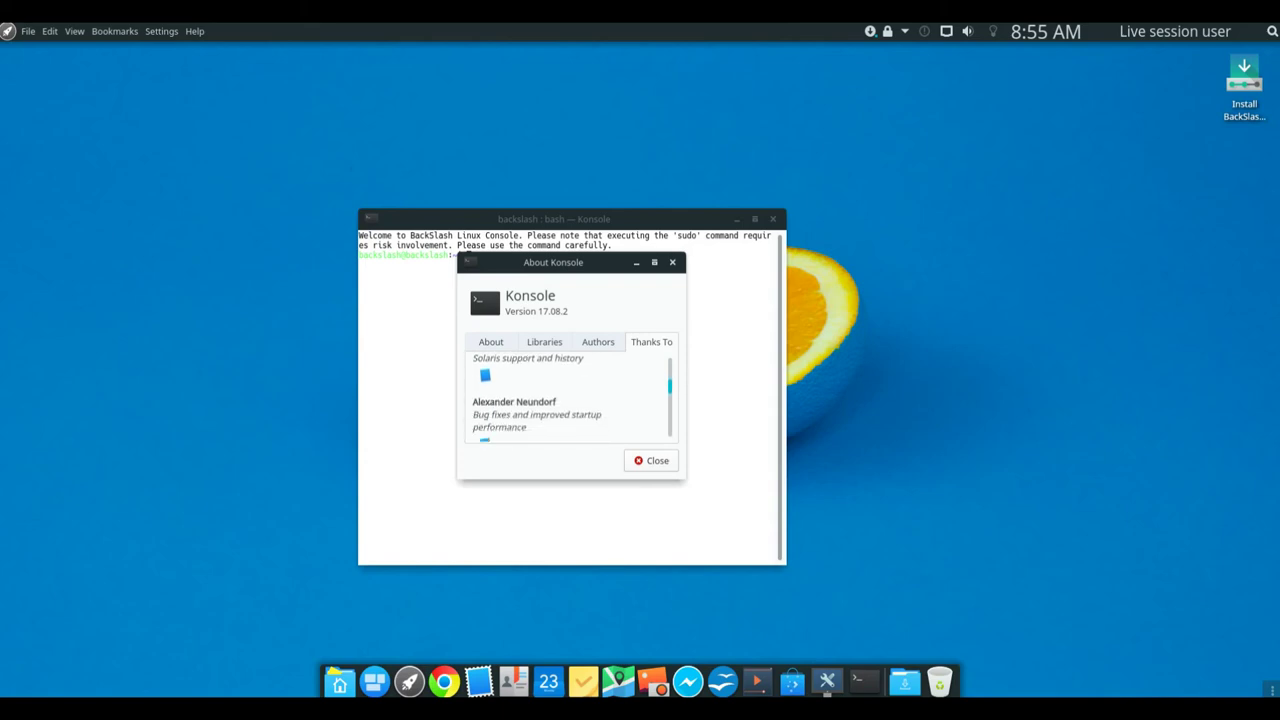
pyautogui.scroll(-2, 567, 400)
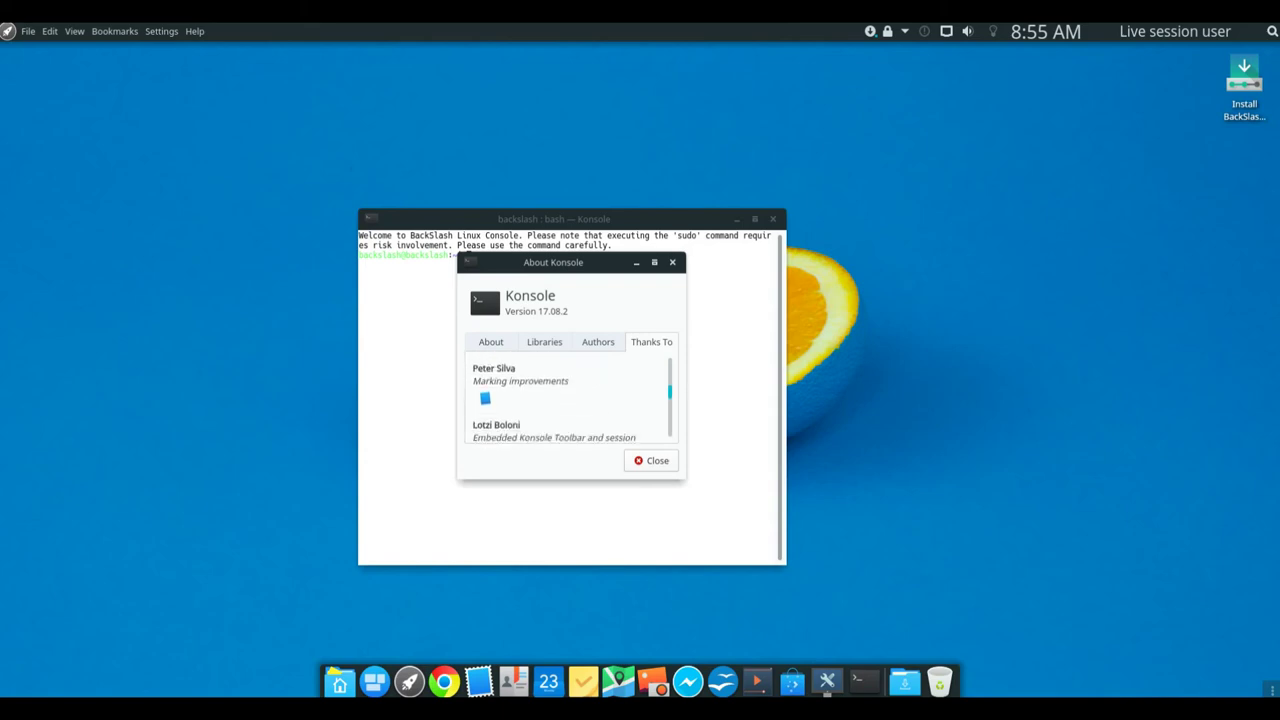
pyautogui.scroll(-4, 567, 400)
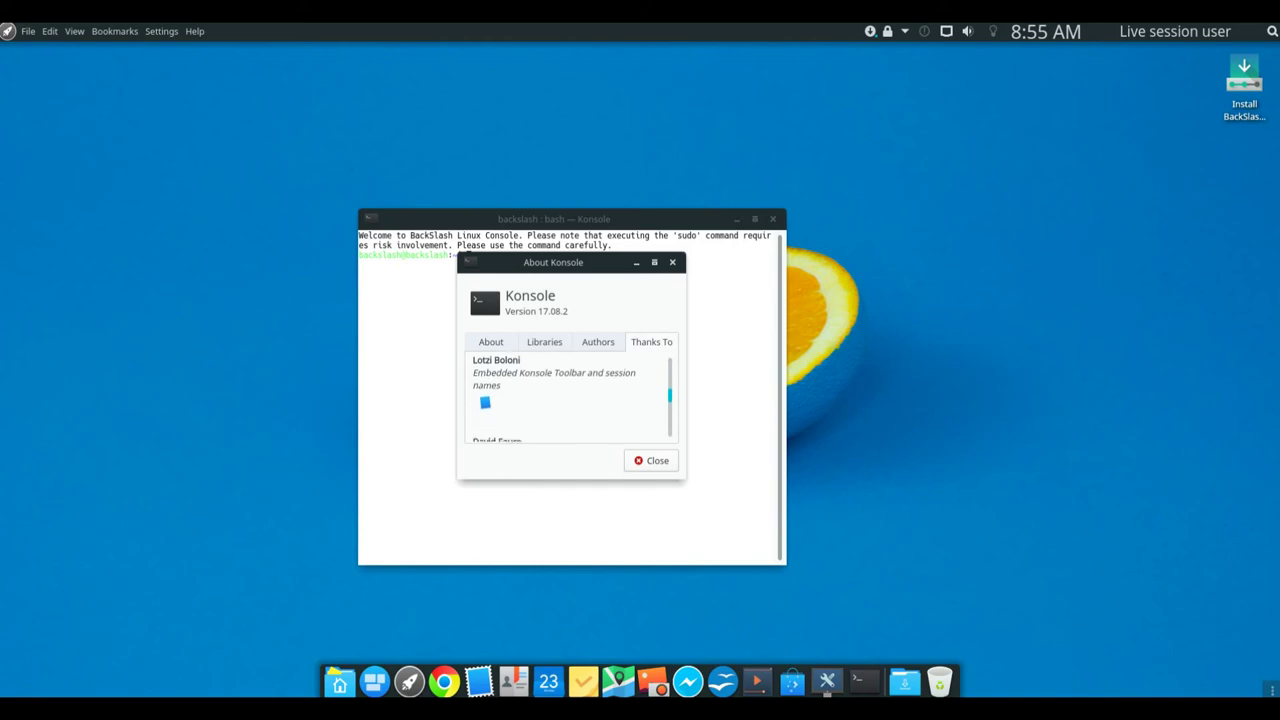
pyautogui.scroll(-1, 567, 400)
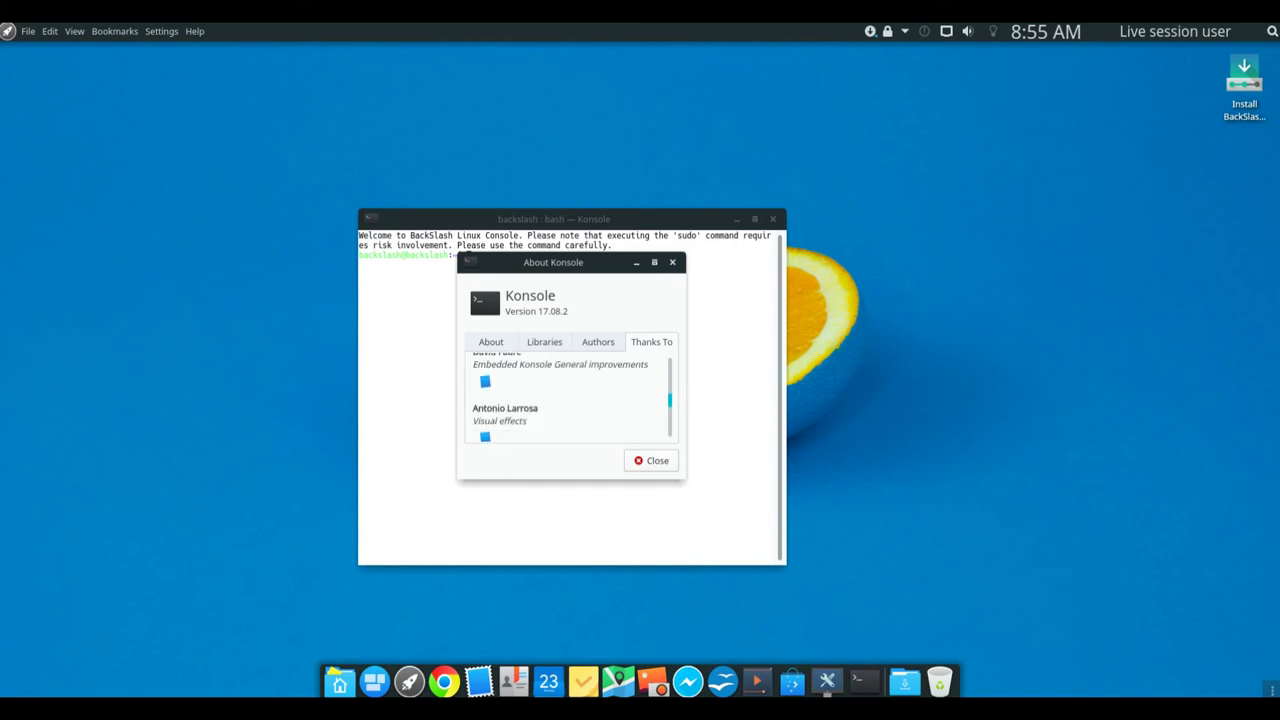
pyautogui.scroll(-2, 567, 400)
pyautogui.scroll(-6, 567, 400)
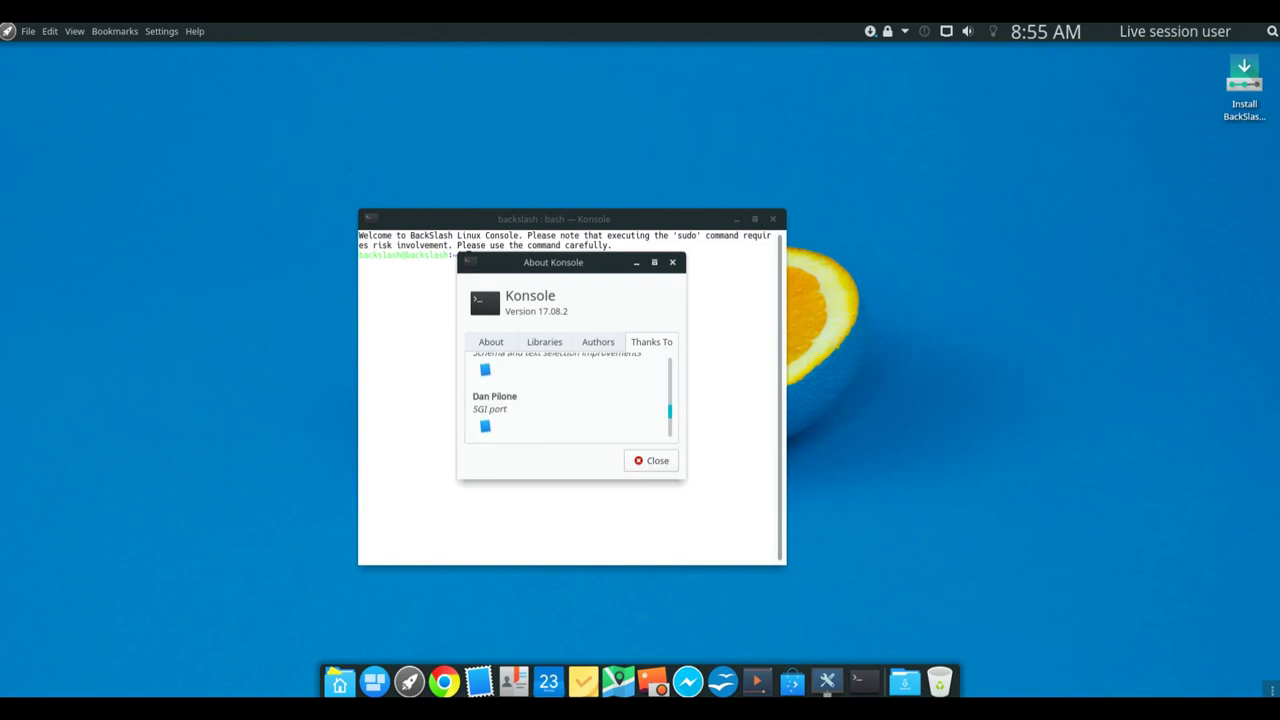
pyautogui.scroll(-2, 567, 400)
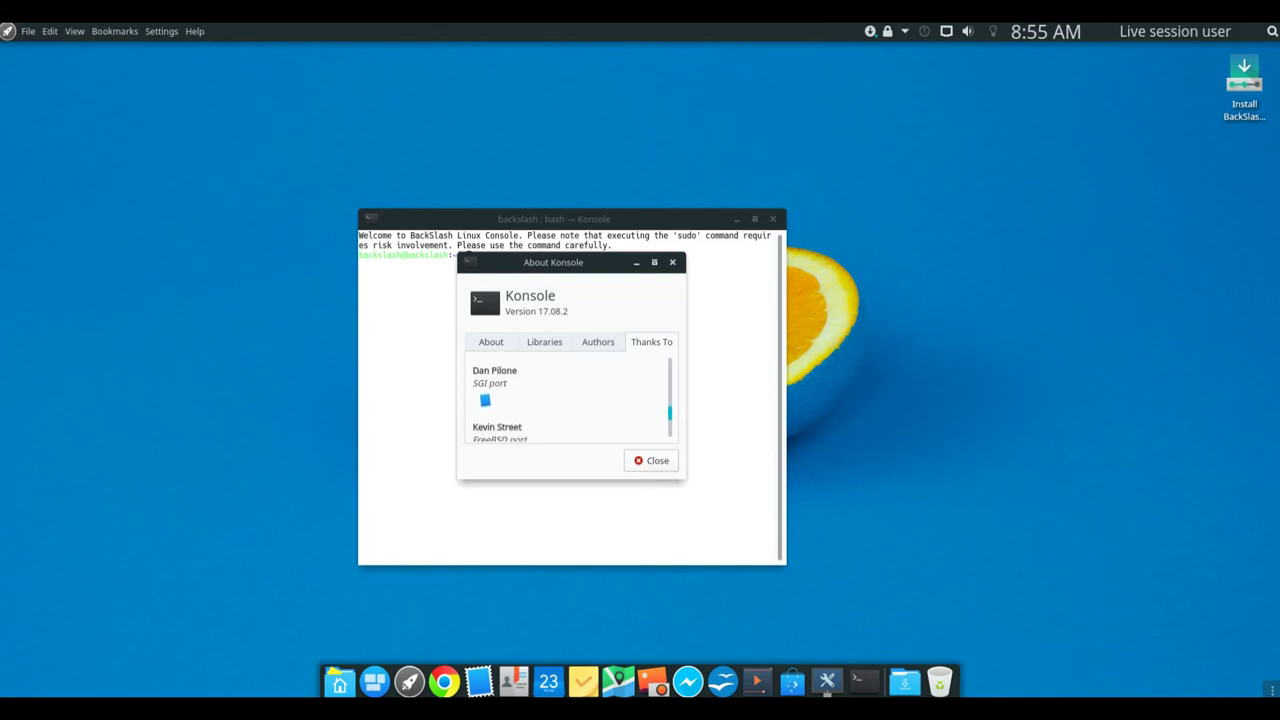
pyautogui.scroll(-2, 567, 400)
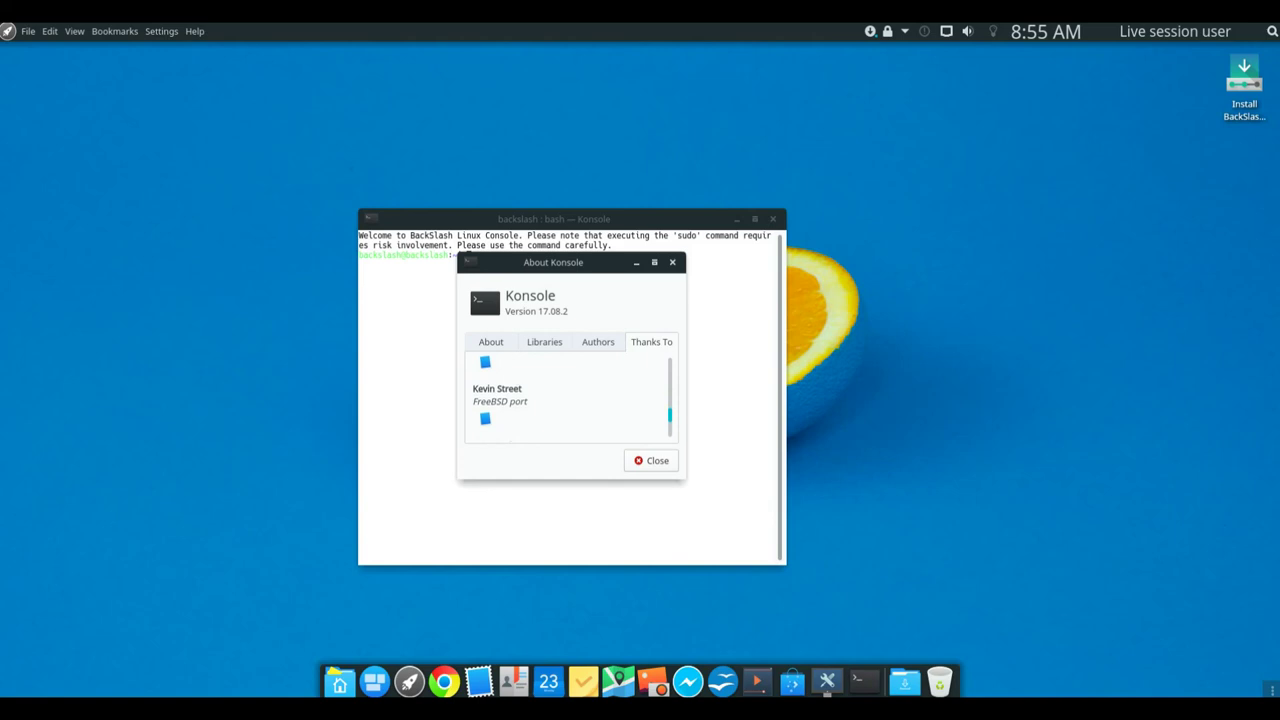
pyautogui.scroll(-1, 567, 400)
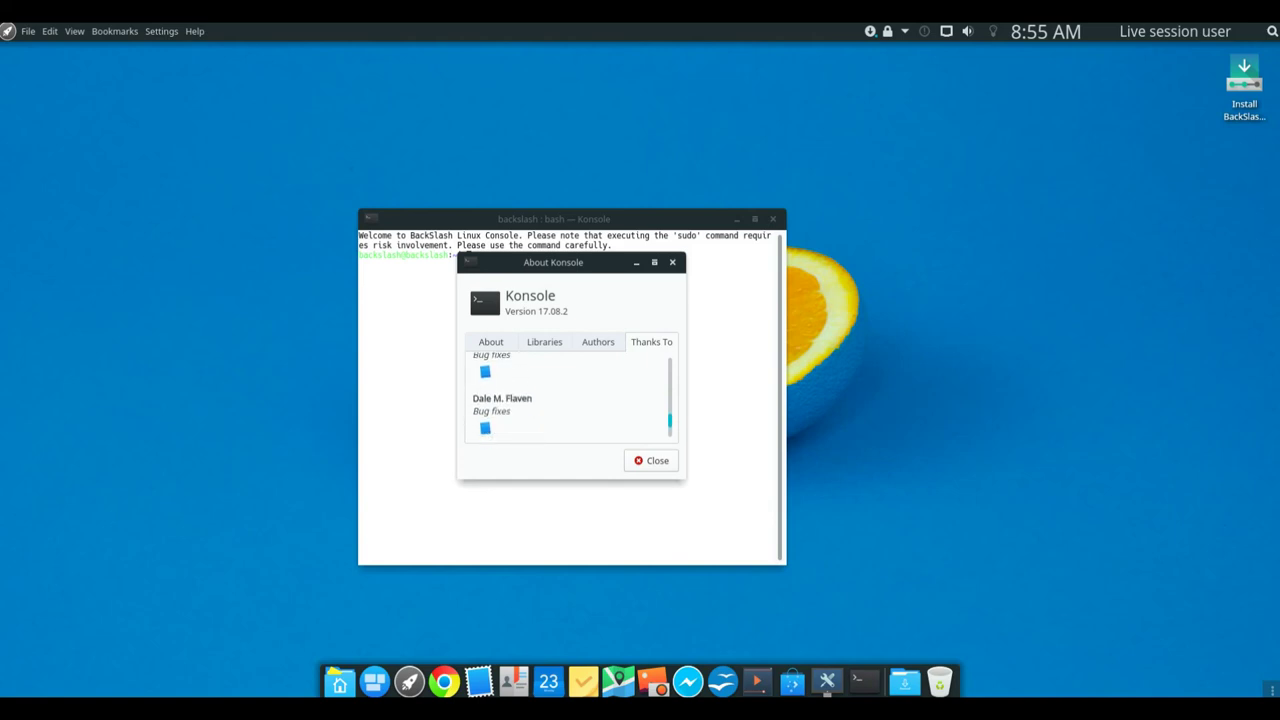
pyautogui.scroll(-3, 567, 400)
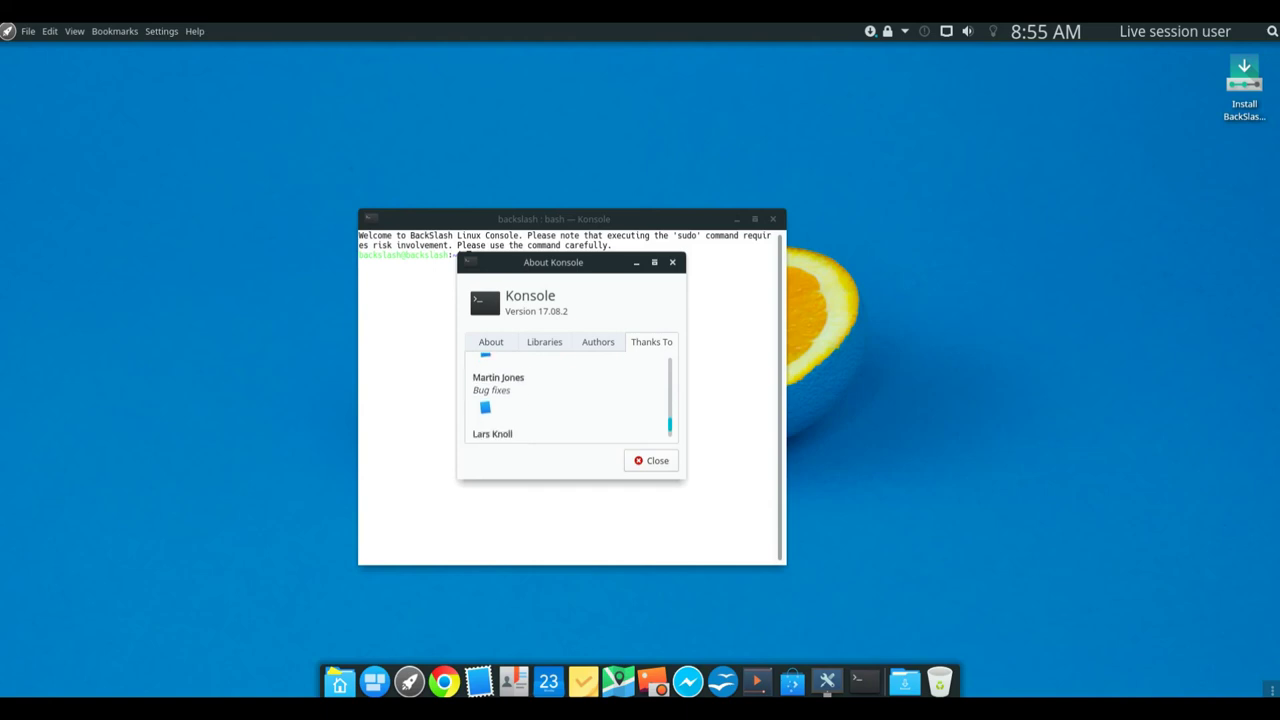
pyautogui.scroll(-4, 567, 400)
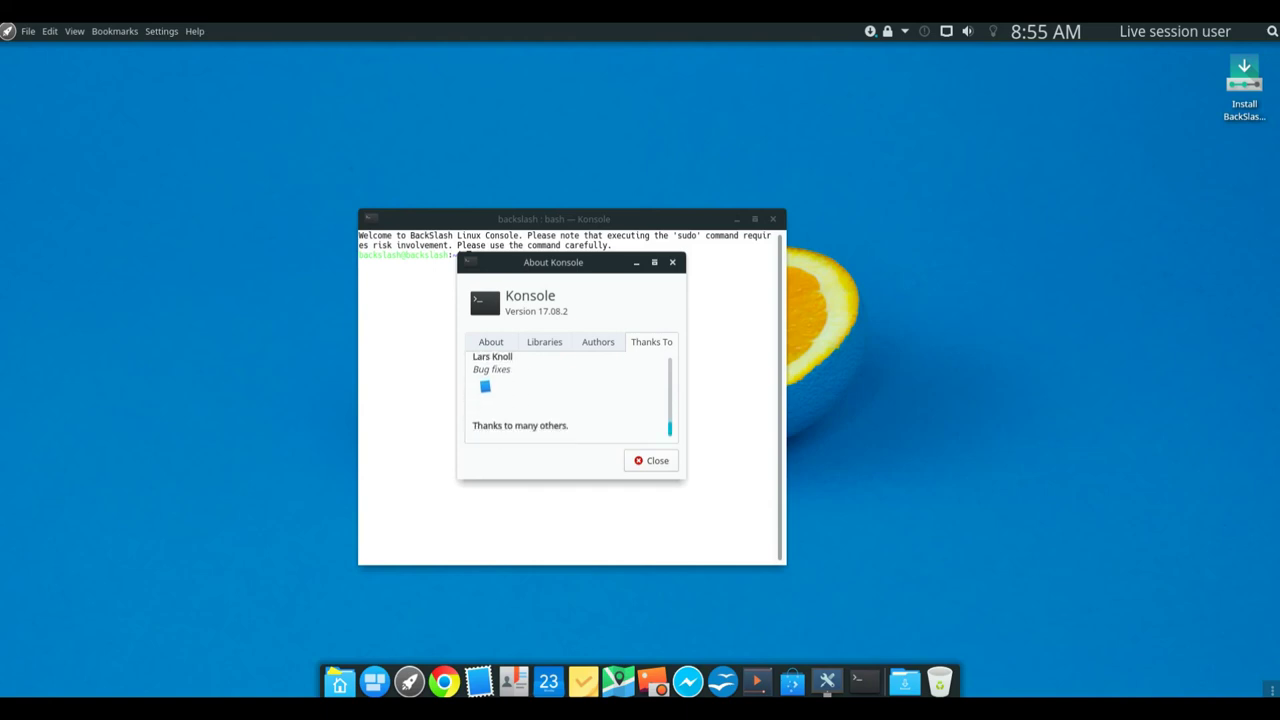
pyautogui.press('Escape')
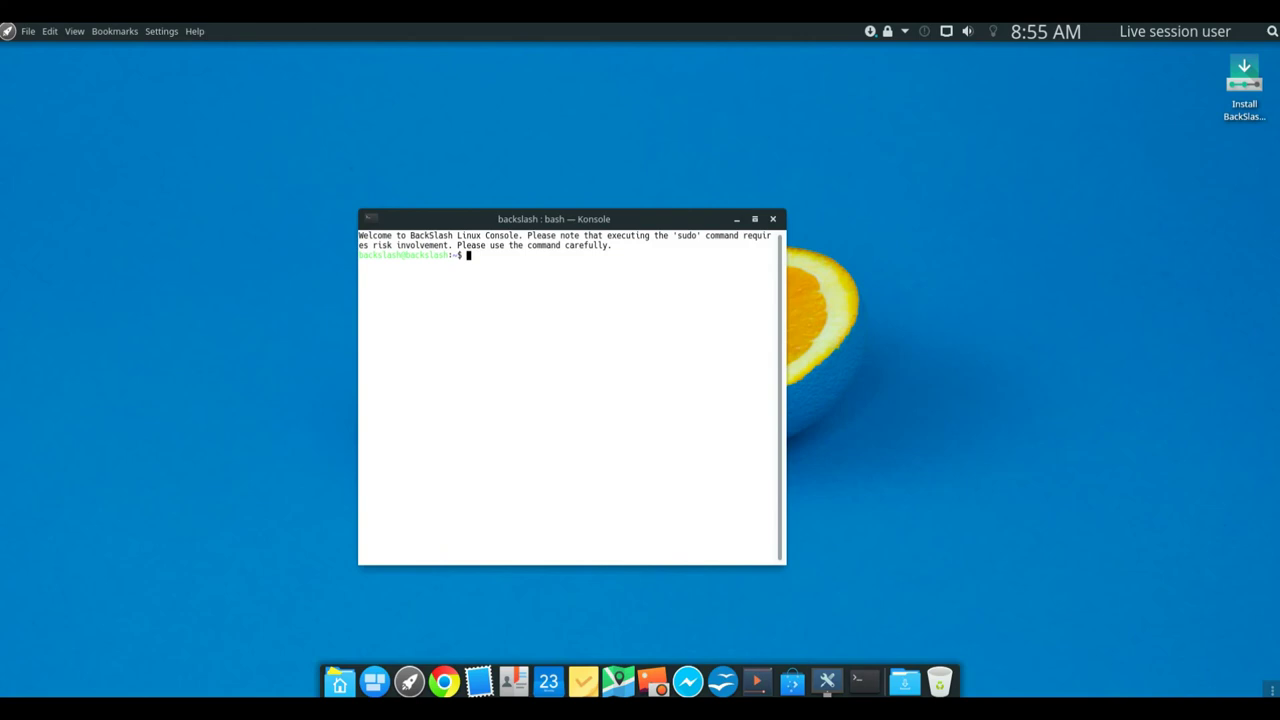
# Step: Display the full system and kernel information in the terminal with uname -a
pyautogui.write('uname -a')
pyautogui.press('BackSpace')
pyautogui.press('BackSpace')
pyautogui.write('-a')
pyautogui.press('Return')
# Step: Print only the kernel release with uname -r, highlight the output line, and close Konsole
pyautogui.write('y')
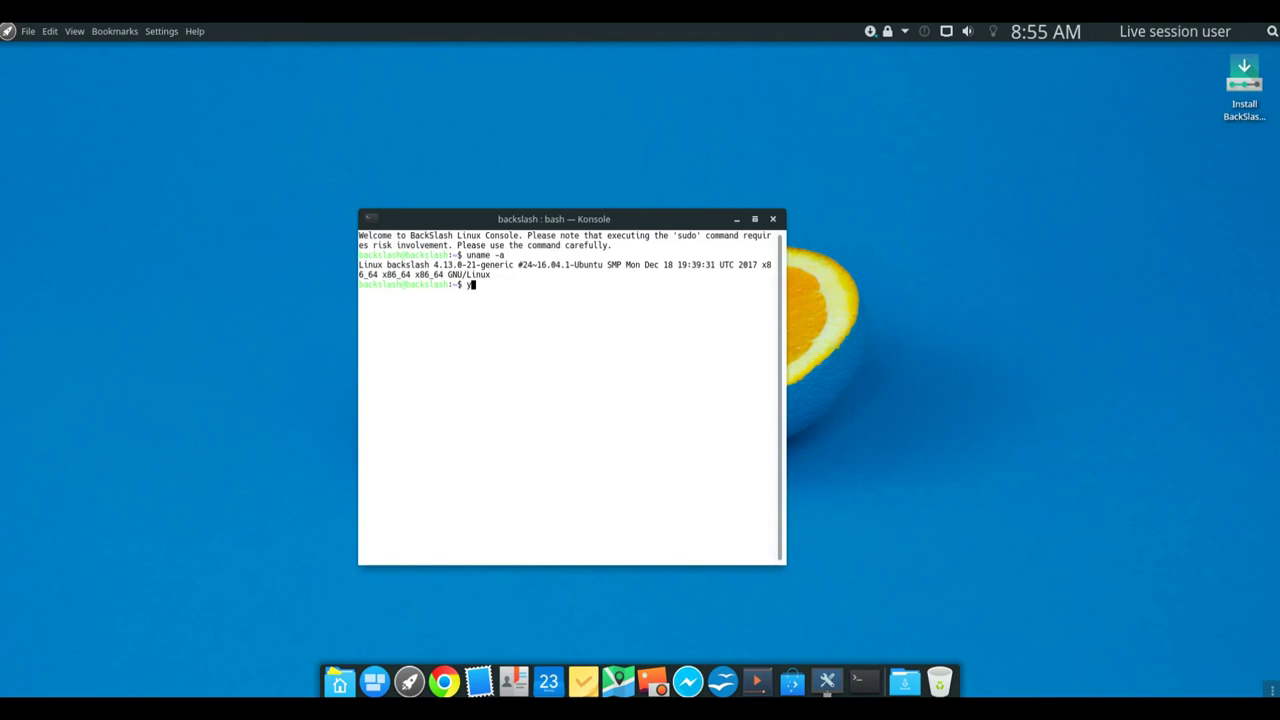
pyautogui.press('BackSpace')
pyautogui.write('uname -r')
pyautogui.press('Return')
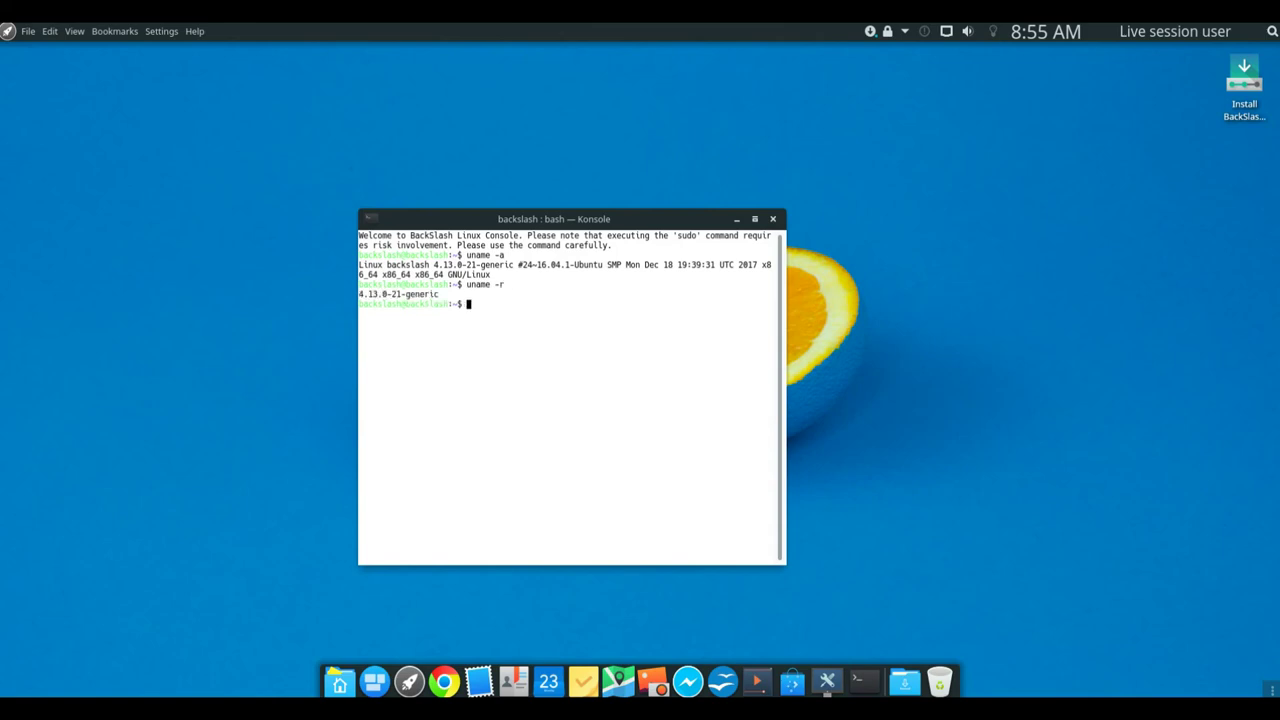
pyautogui.moveTo(440, 294); pyautogui.dragTo(359, 294)
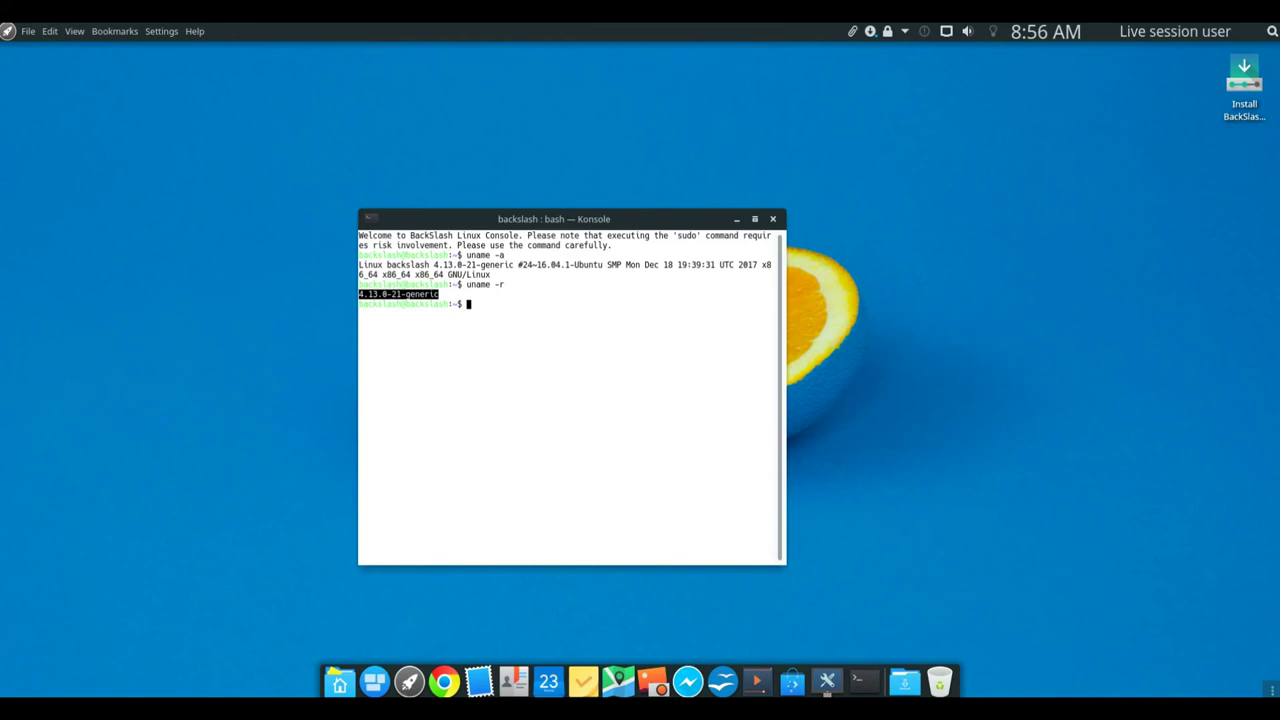
pyautogui.click(773, 218)
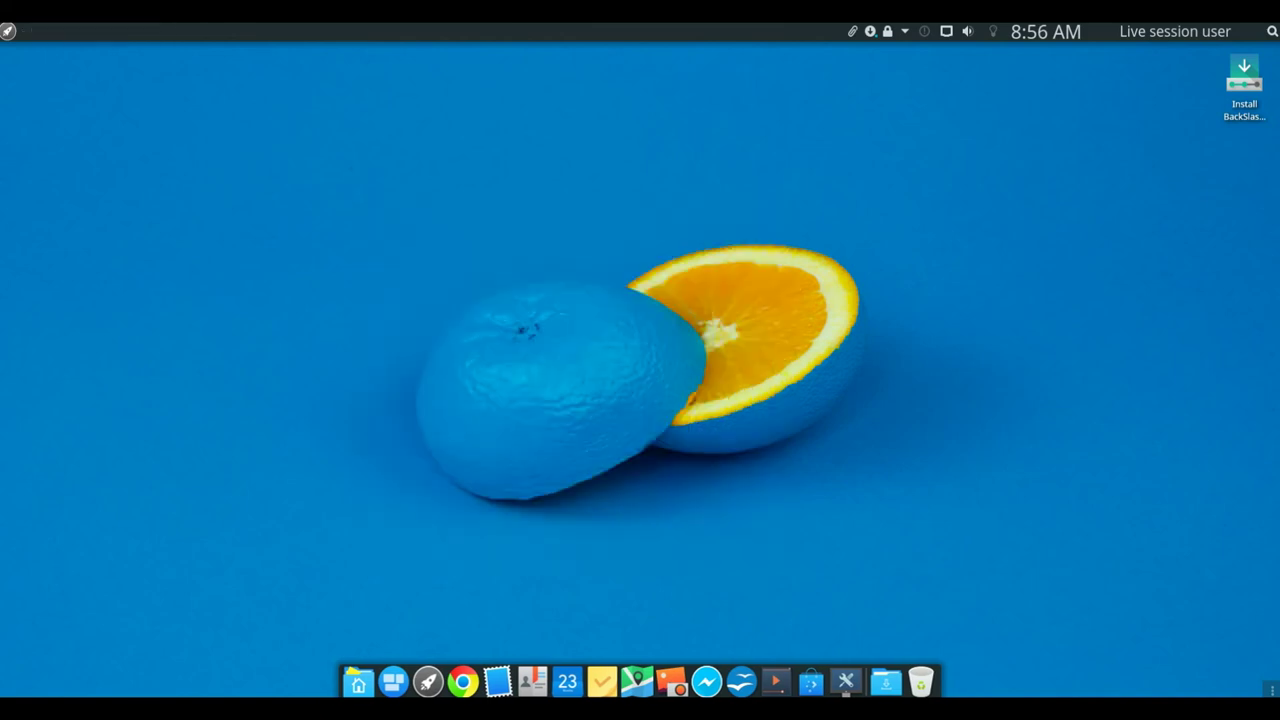